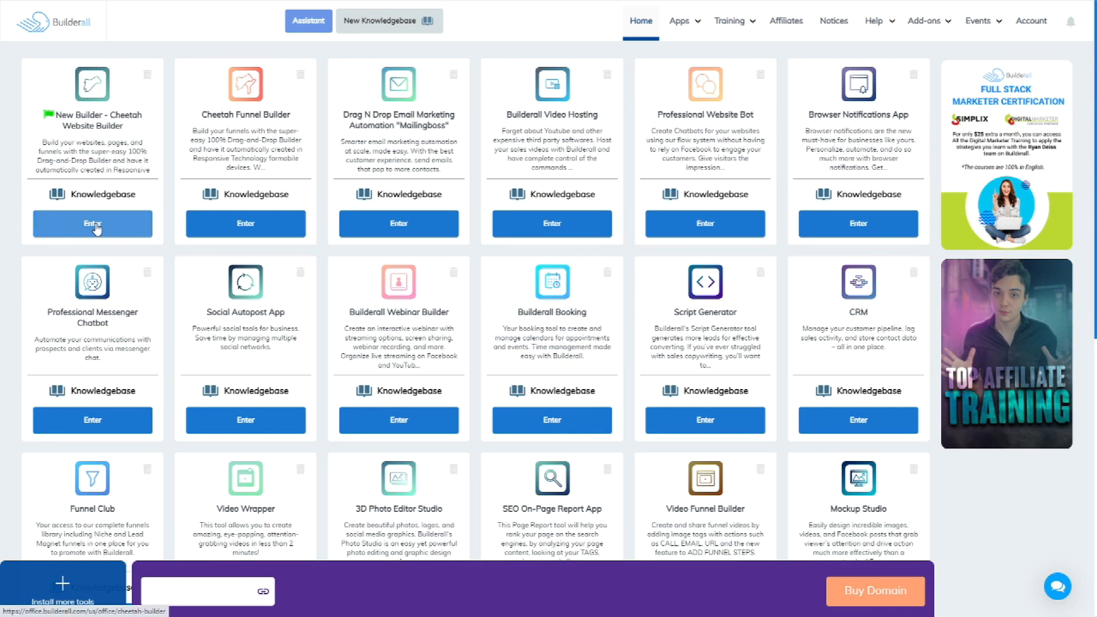
# - Create a new Cheetah website from the simple Blank Template and open its Home page for editing
pyautogui.click(63, 222)
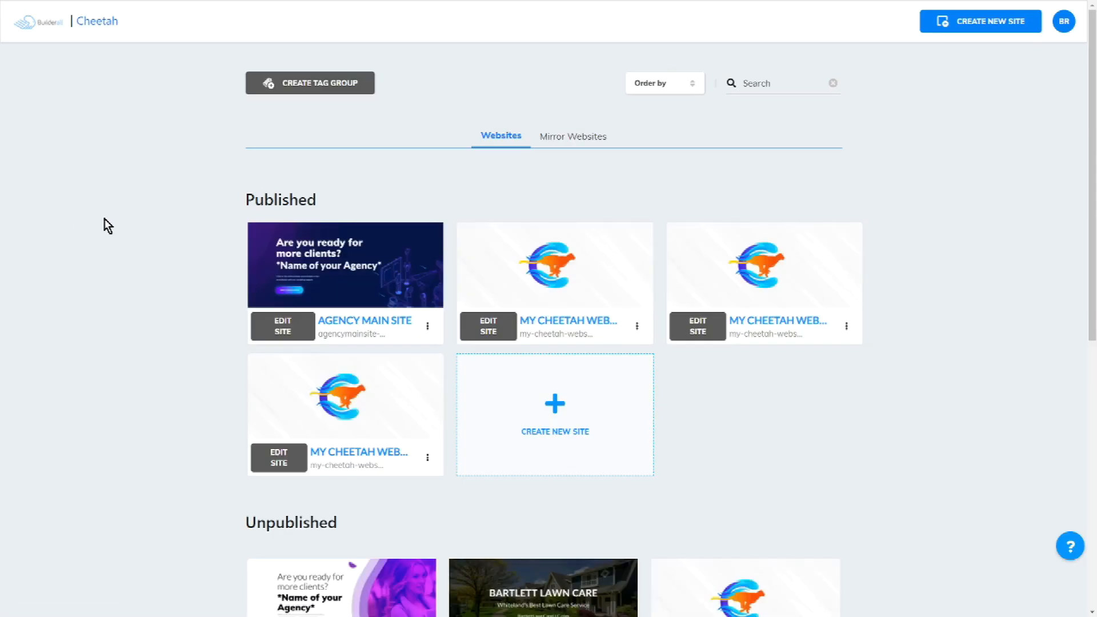
pyautogui.click(995, 30)
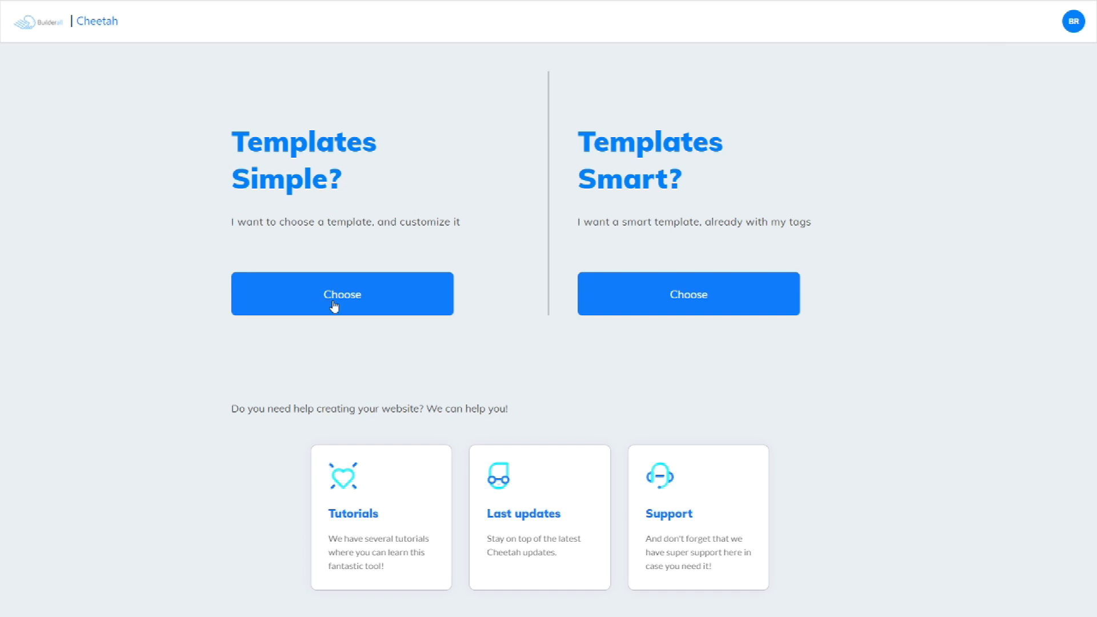
pyautogui.click(335, 307)
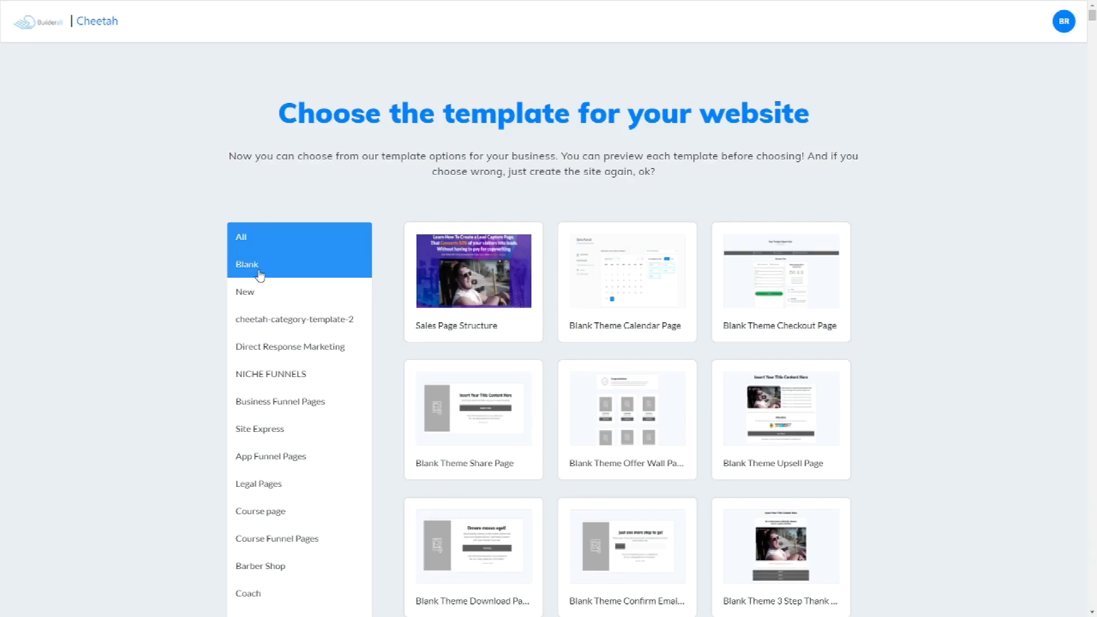
pyautogui.click(260, 267)
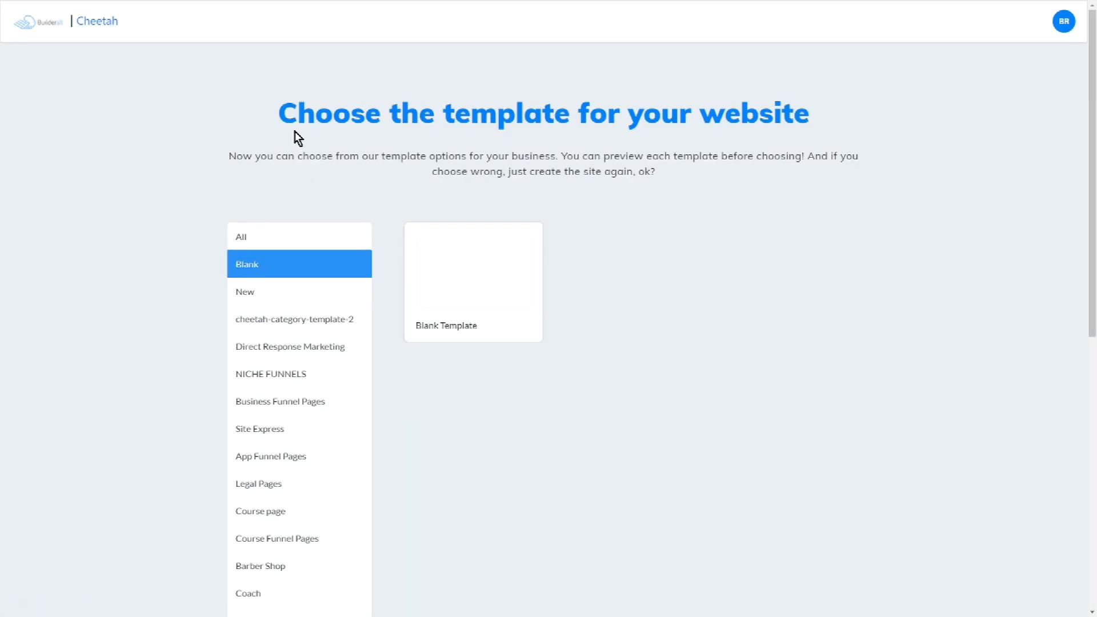
pyautogui.click(473, 269)
pyautogui.click(649, 352)
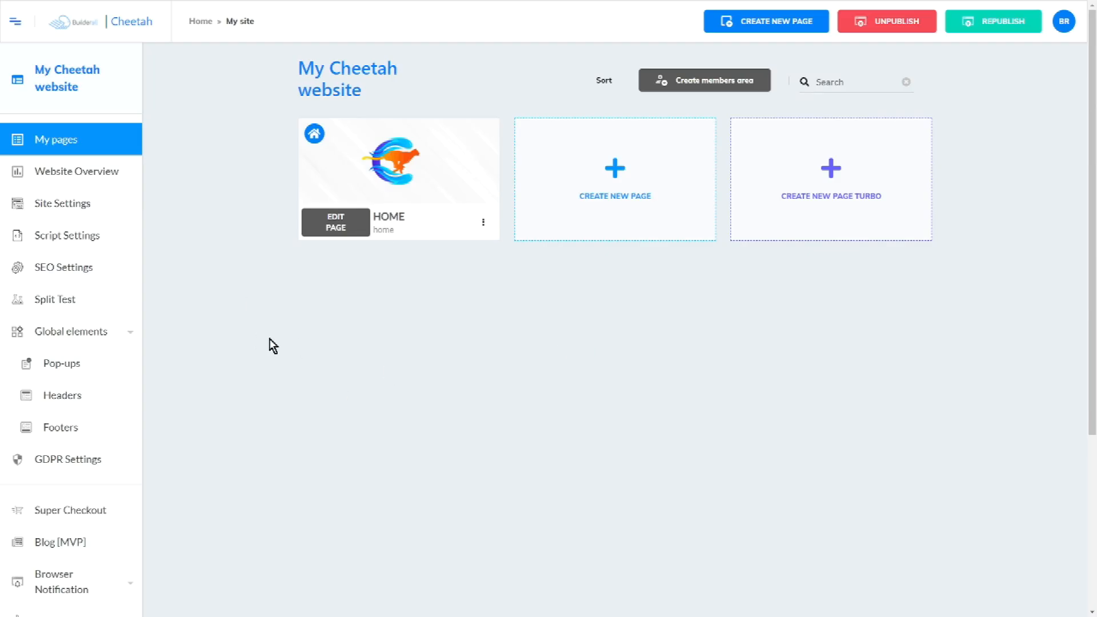
pyautogui.click(341, 225)
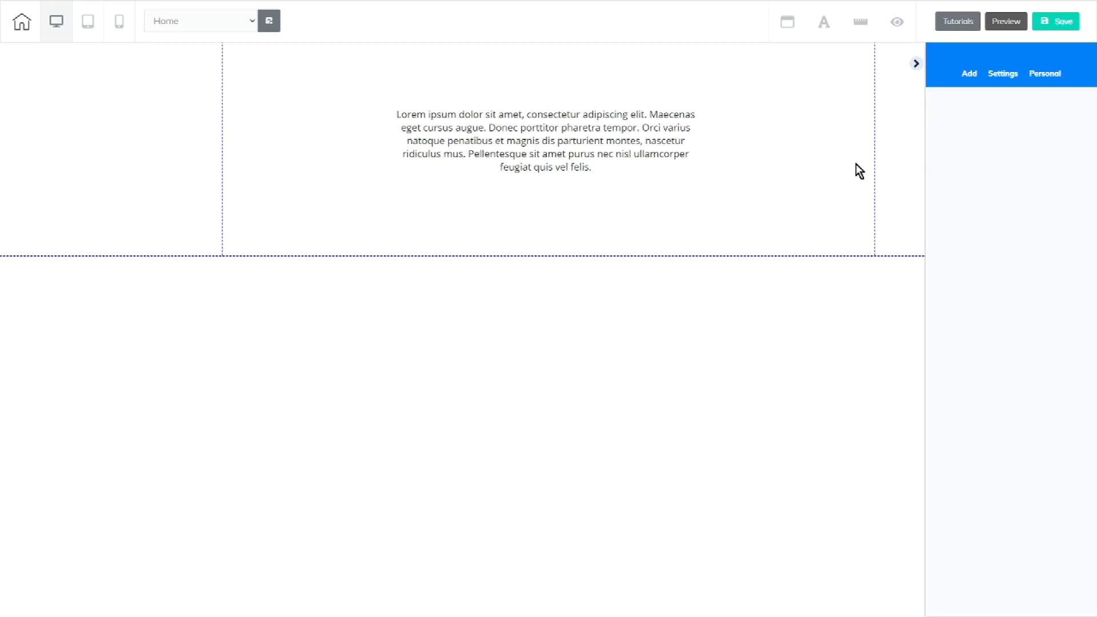
# - Extend the Home page's first panel downward to make it about half again as tall
pyautogui.click(856, 164)
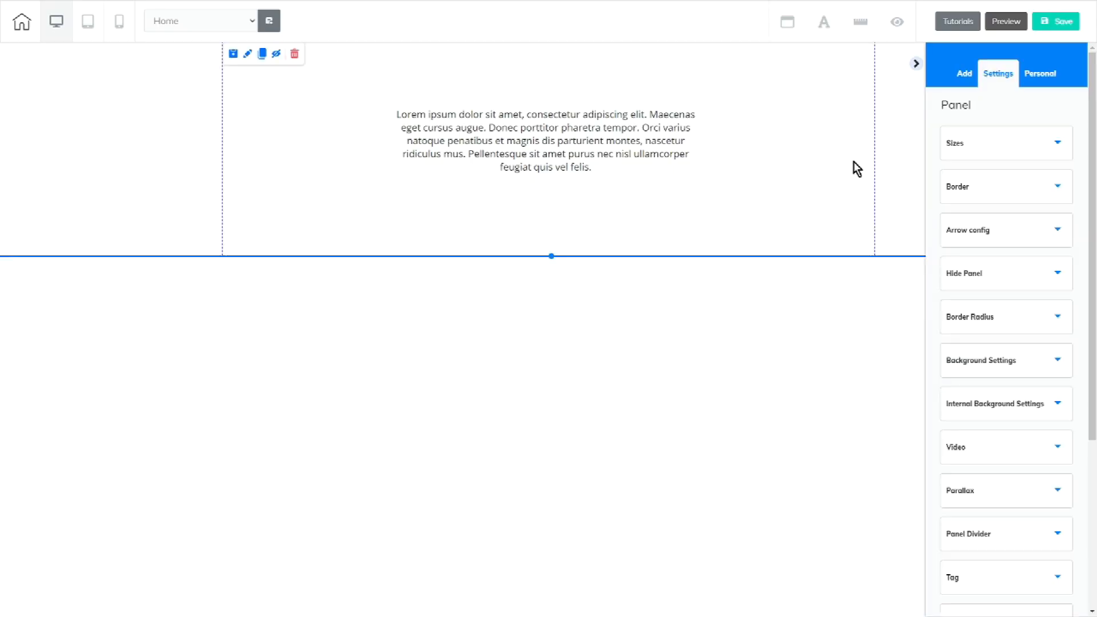
pyautogui.click(728, 106)
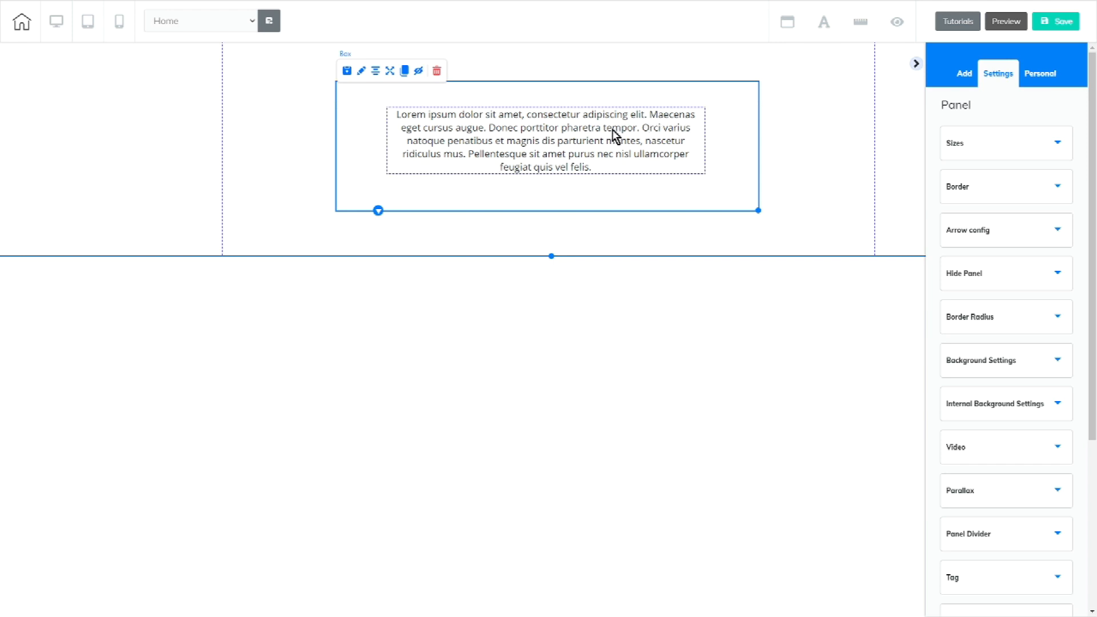
pyautogui.click(479, 152)
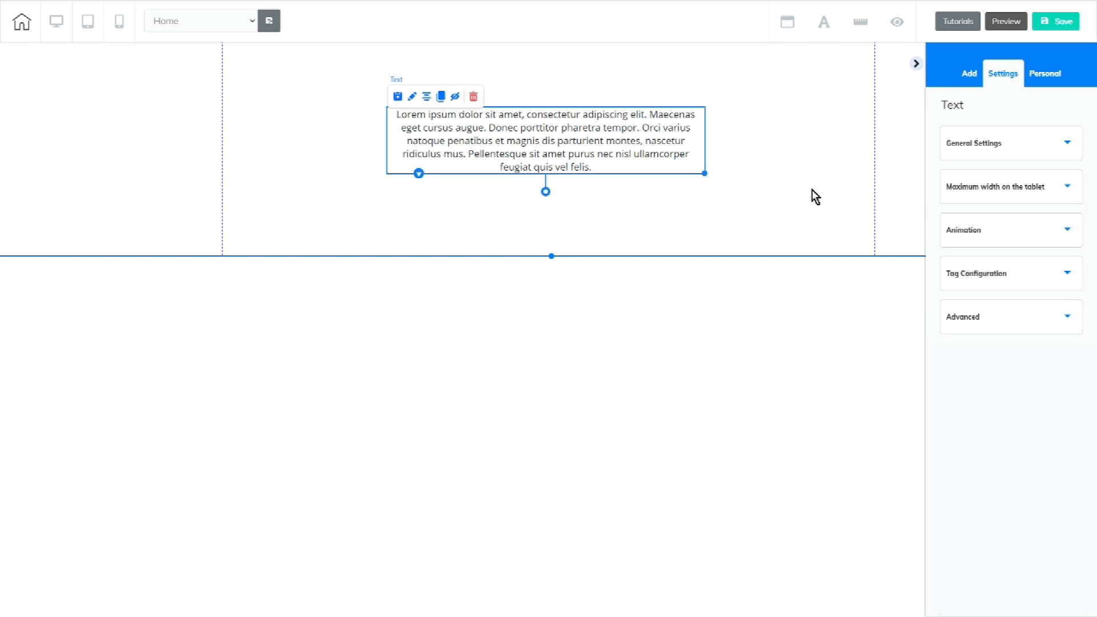
pyautogui.click(846, 194)
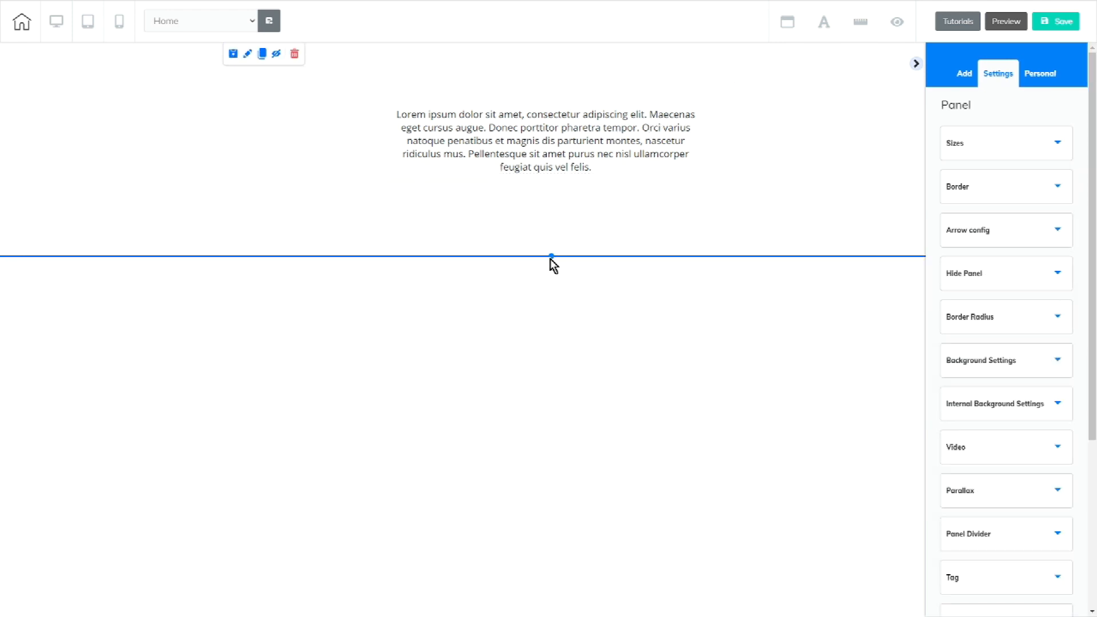
pyautogui.moveTo(552, 256); pyautogui.dragTo(571, 359)
# - Add a blank panel below the first one and delete its placeholder heading text
pyautogui.click(964, 74)
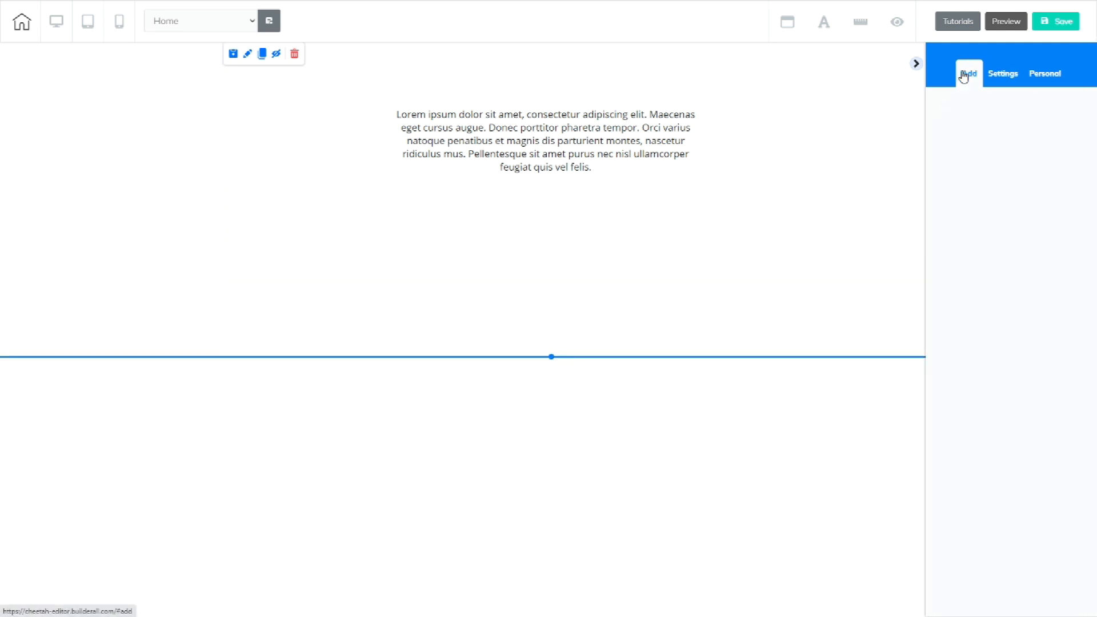
pyautogui.click(990, 110)
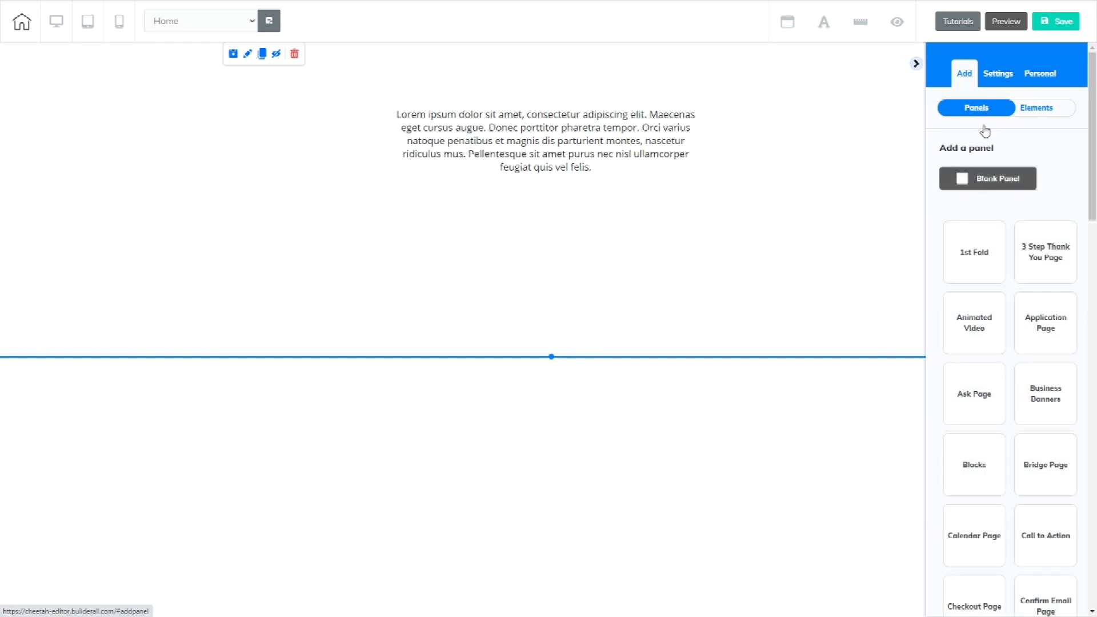
pyautogui.click(987, 179)
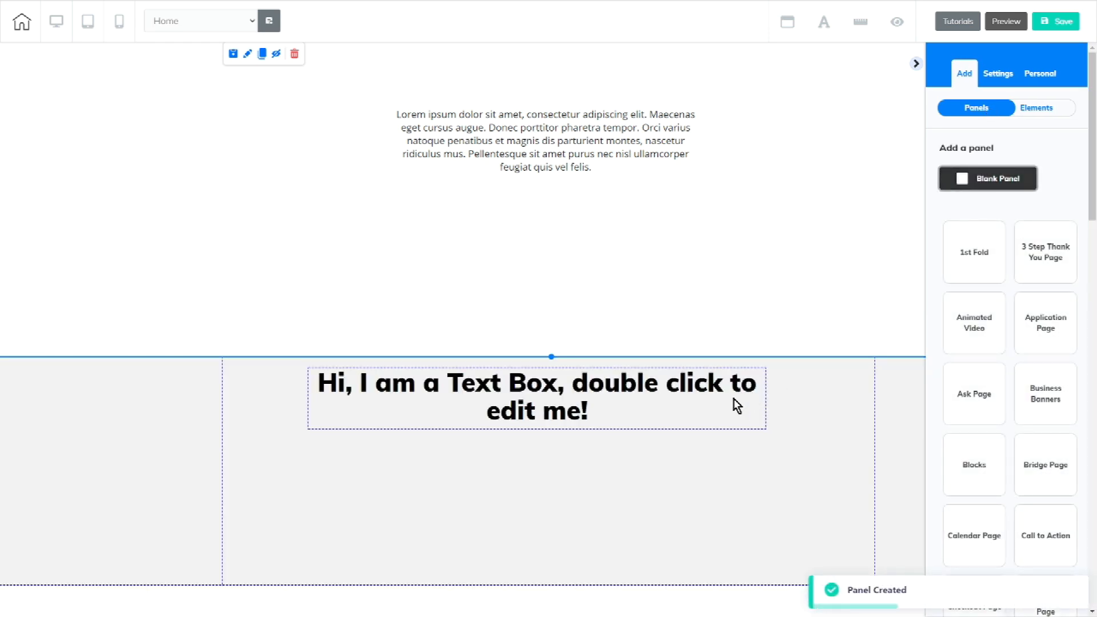
pyautogui.click(517, 410)
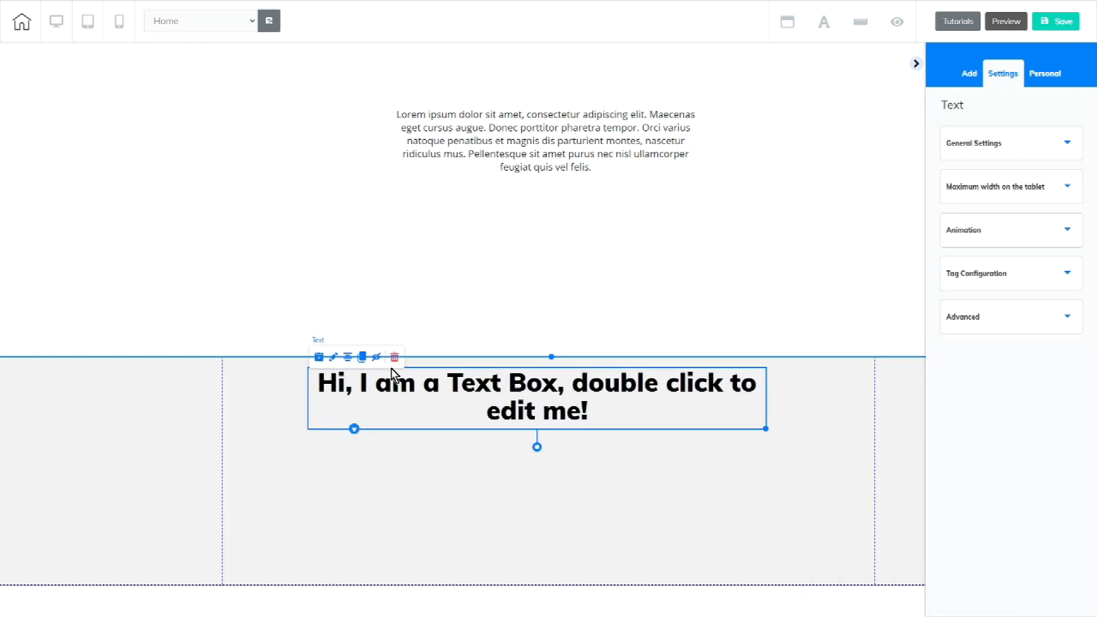
pyautogui.click(398, 361)
pyautogui.click(656, 345)
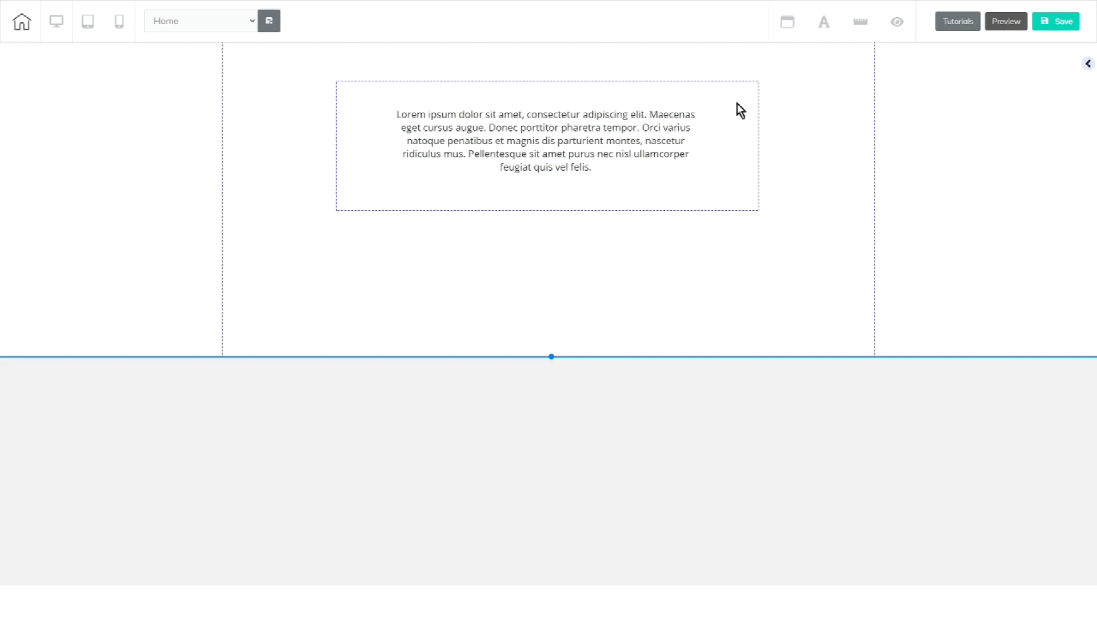
# - Delete the lorem ipsum box from the first panel and extend the gray panel slightly downward
pyautogui.click(746, 95)
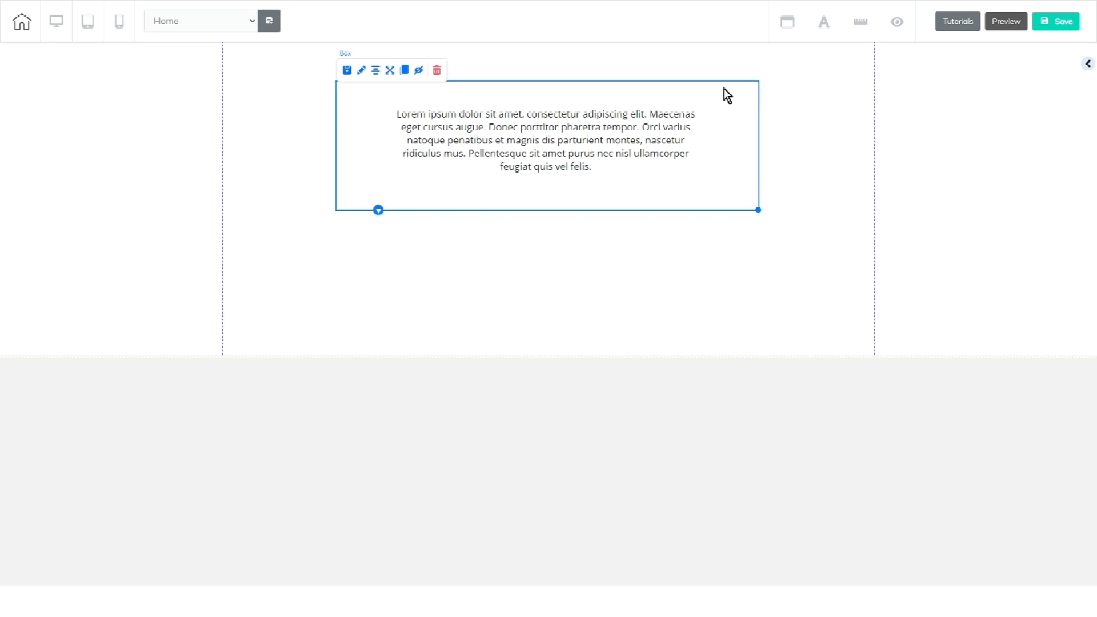
pyautogui.click(436, 70)
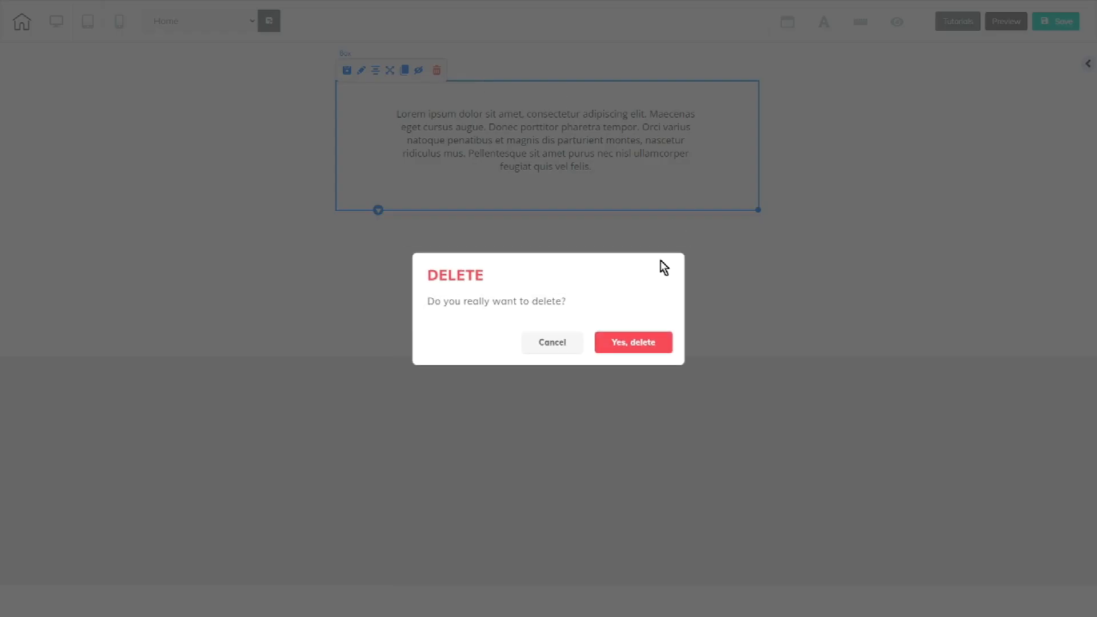
pyautogui.click(634, 343)
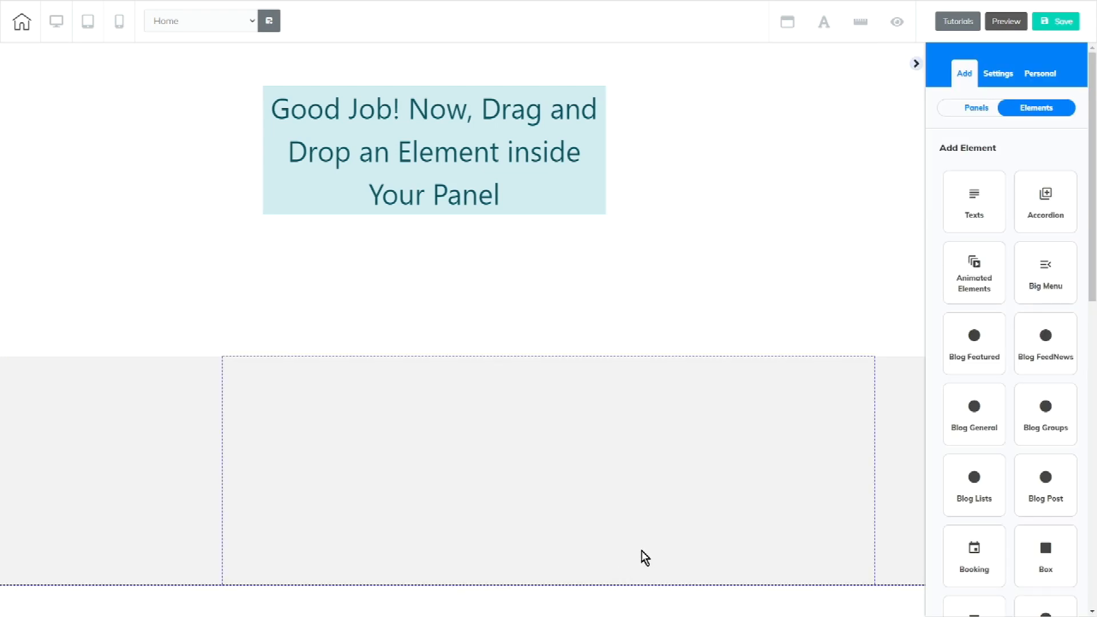
pyautogui.click(554, 593)
pyautogui.moveTo(554, 588); pyautogui.dragTo(548, 614)
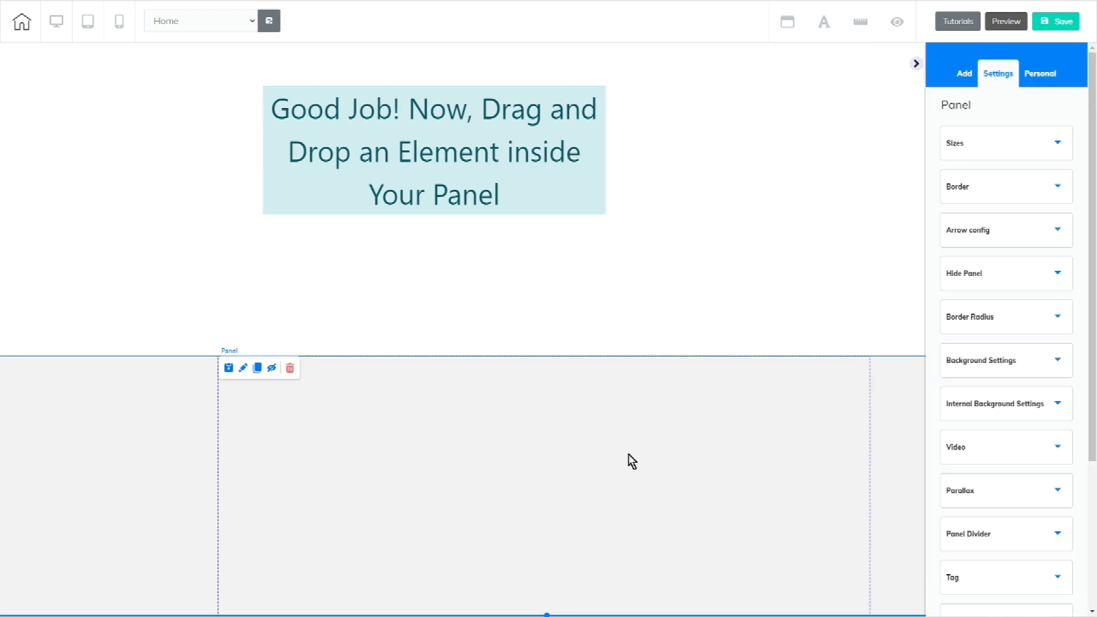
# - Add a Title H1 text element to the white panel and center it near the panel's upper edge
pyautogui.click(965, 74)
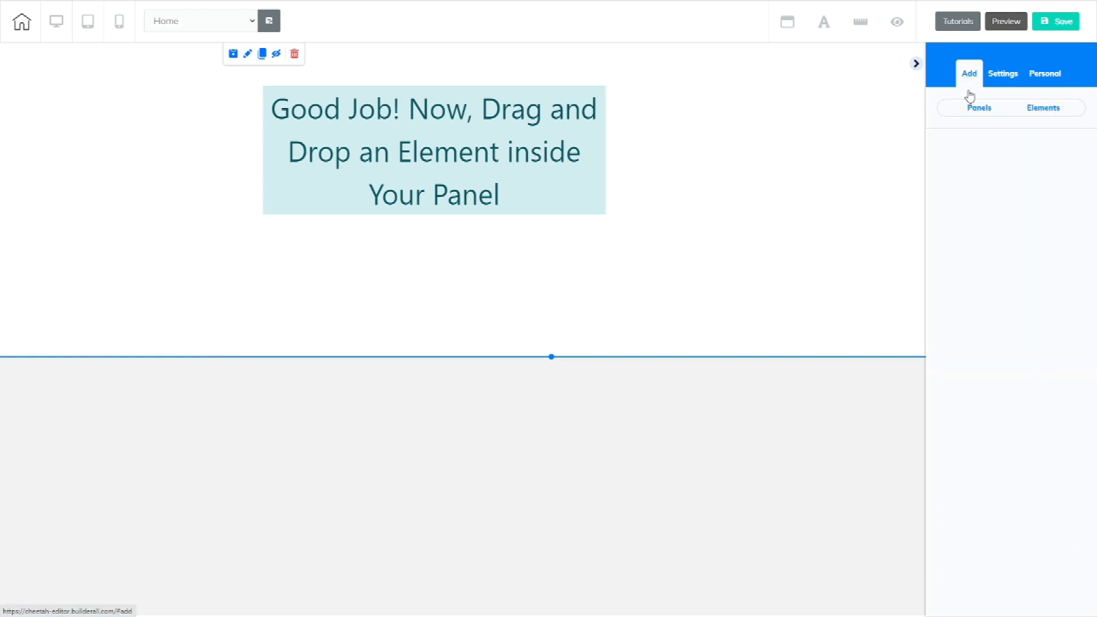
pyautogui.click(985, 110)
pyautogui.click(1023, 109)
pyautogui.click(966, 113)
pyautogui.click(1032, 112)
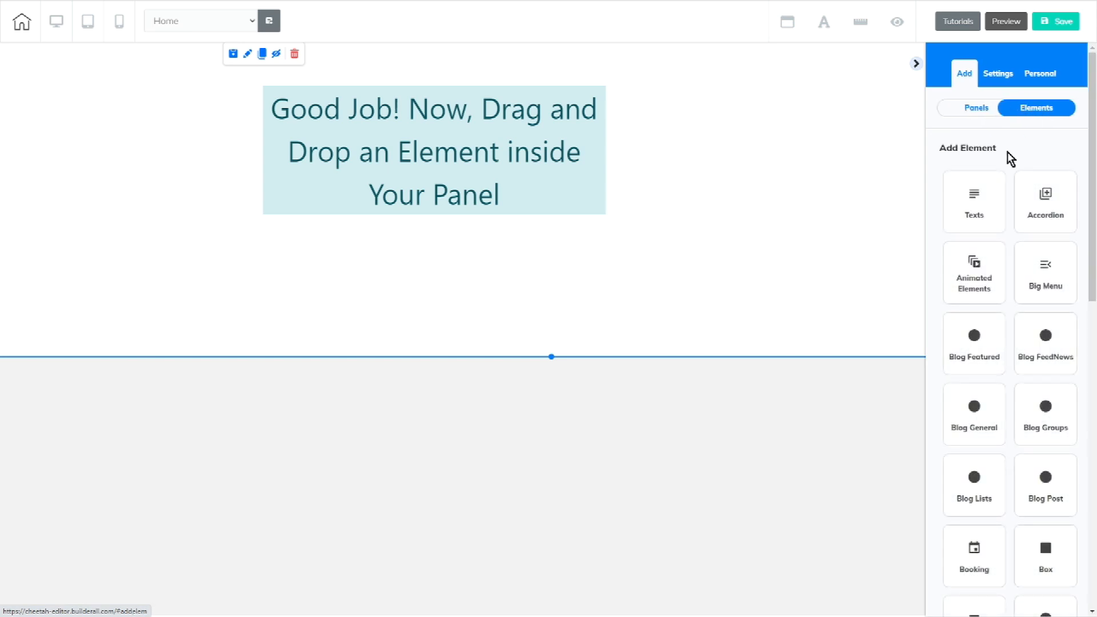
pyautogui.click(971, 200)
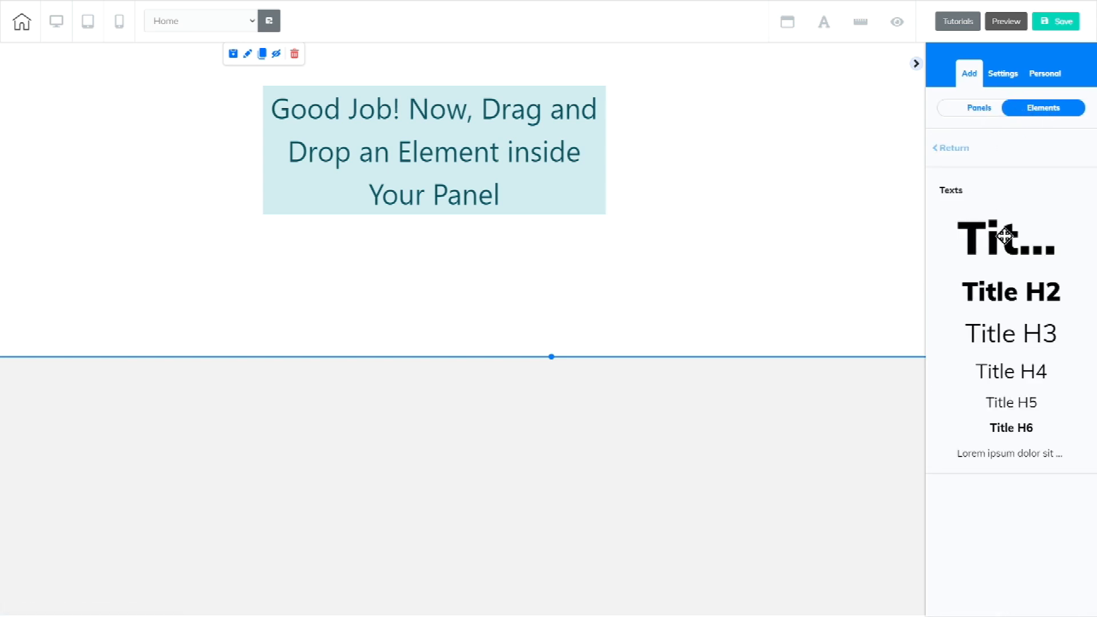
pyautogui.moveTo(1021, 240); pyautogui.dragTo(537, 92)
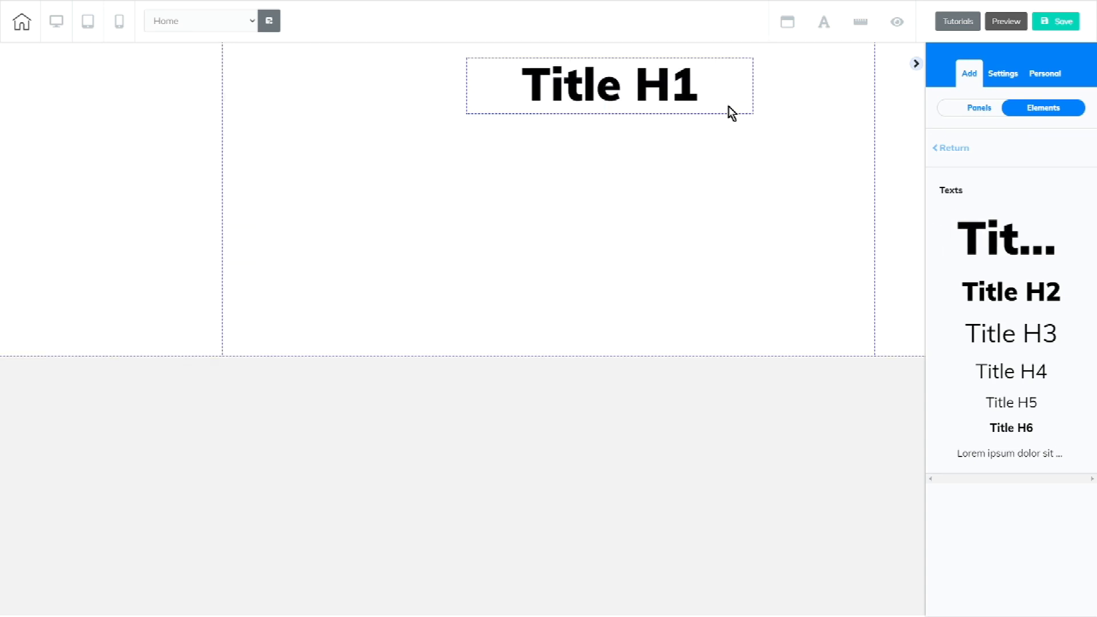
pyautogui.moveTo(666, 120); pyautogui.dragTo(677, 115)
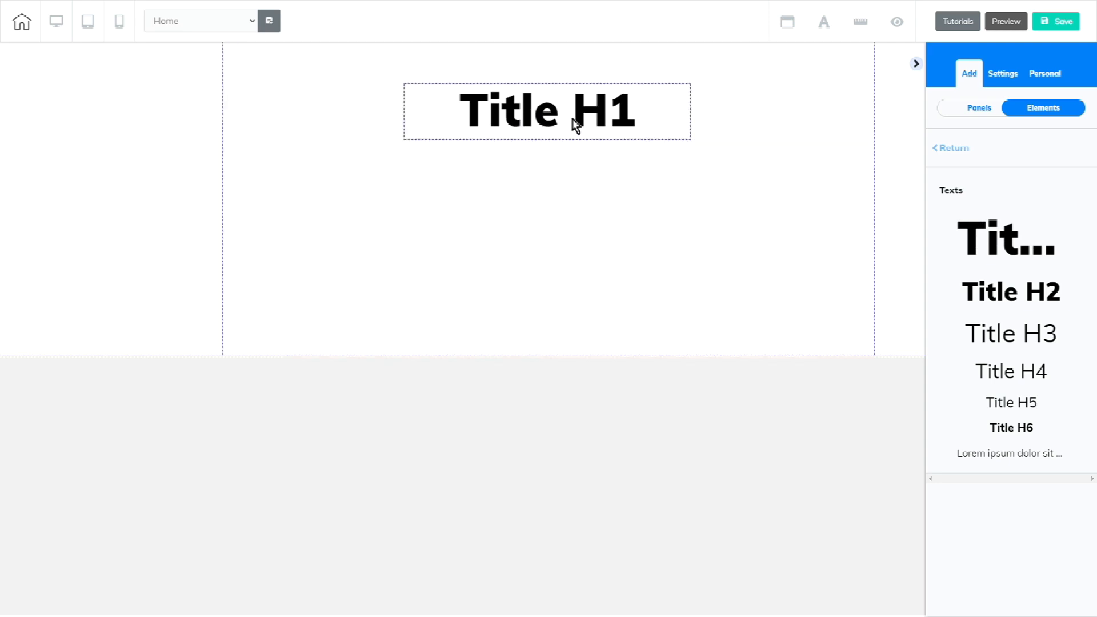
# - Review the site-wide font settings for Title H1, including font family, sizes and line height
pyautogui.click(576, 123)
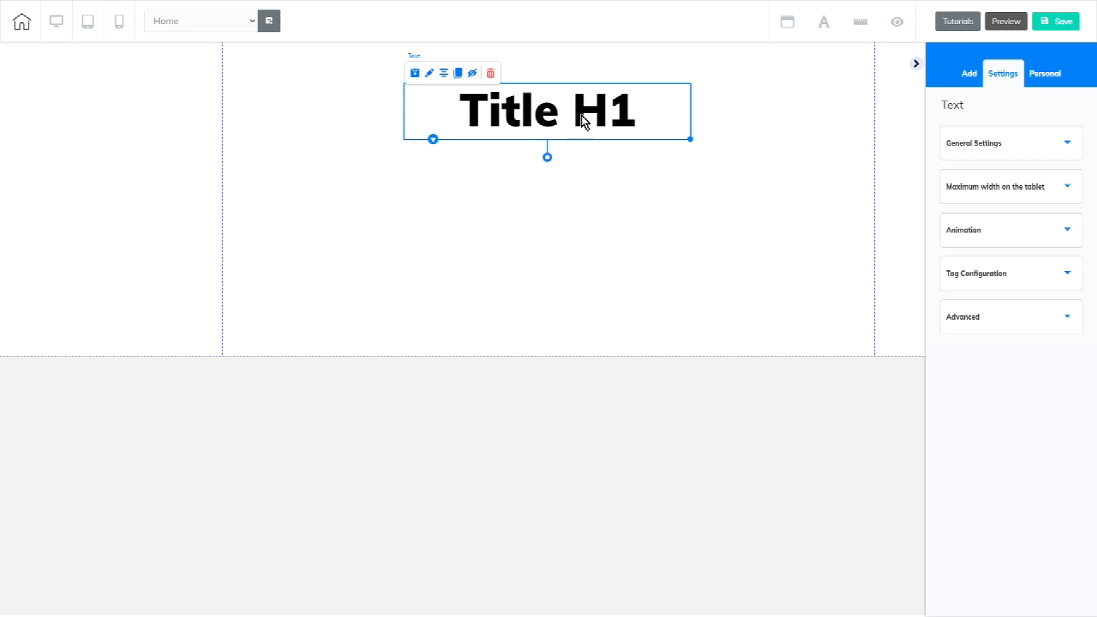
pyautogui.click(823, 25)
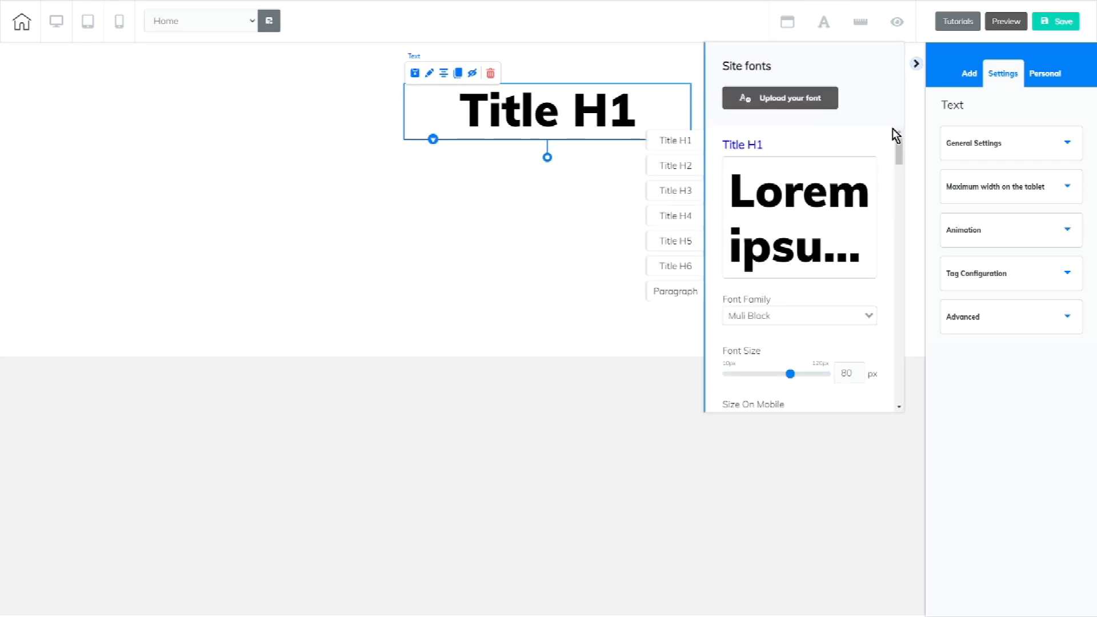
pyautogui.scroll(-2, 884, 230)
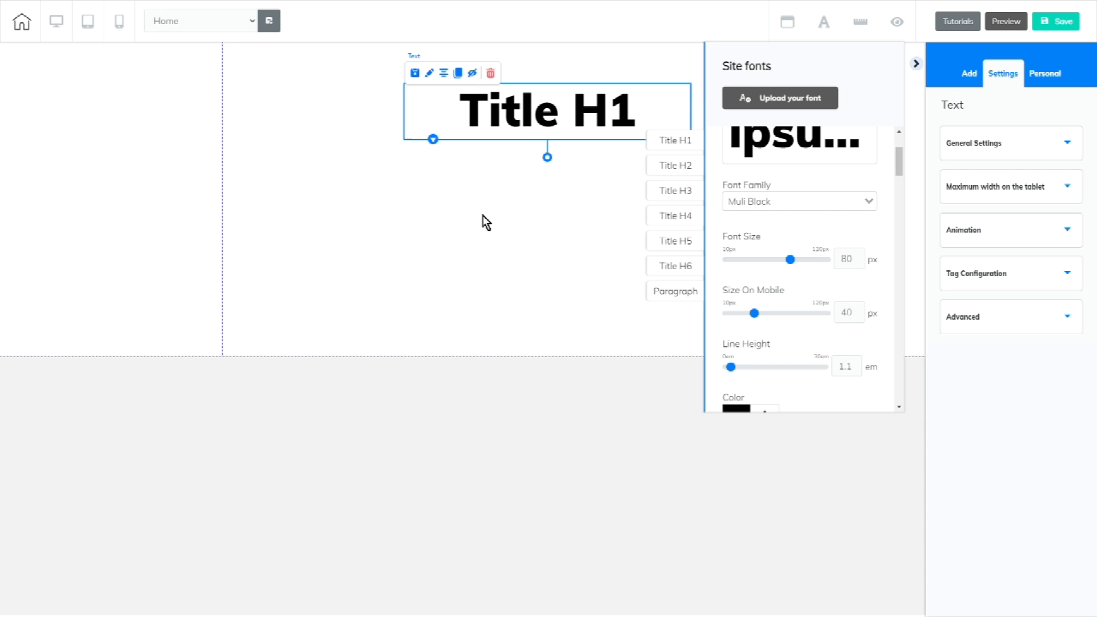
# - Duplicate the Title H1 text and align the copy directly beneath the original
pyautogui.click(459, 73)
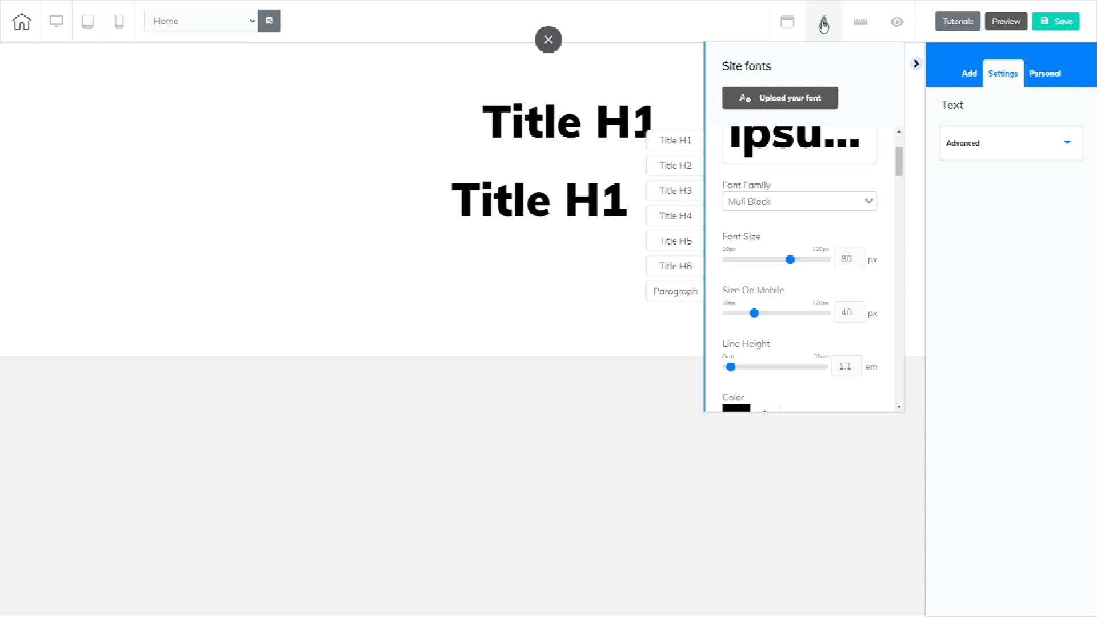
pyautogui.click(604, 343)
pyautogui.moveTo(555, 206); pyautogui.dragTo(583, 205)
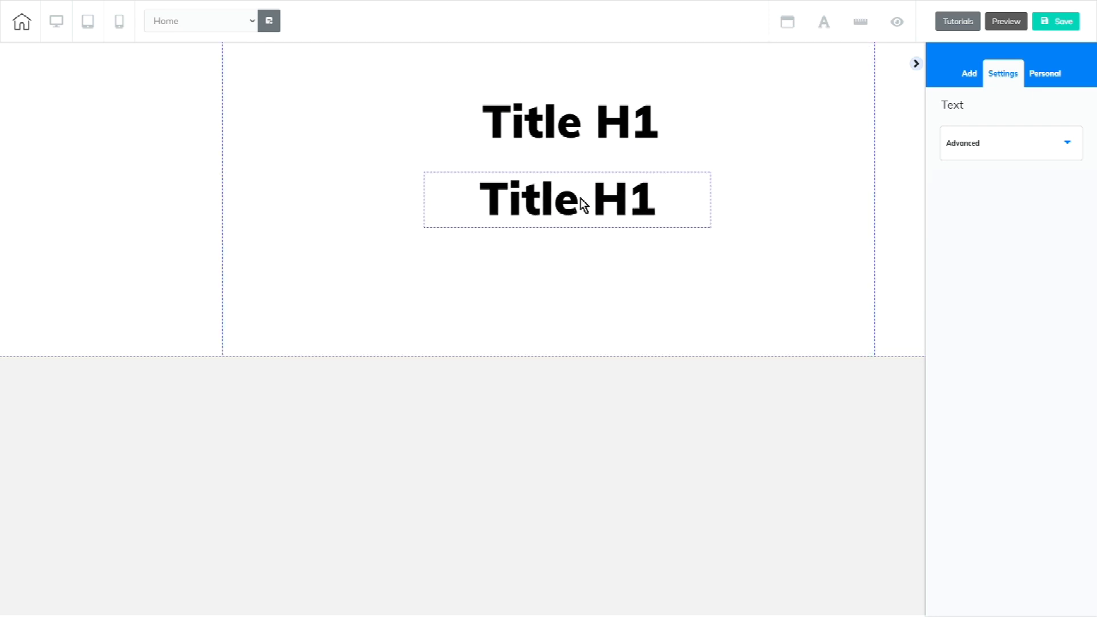
# - Apply the Neutral Heading 1 format to all the text of the lower Title H1 copy
pyautogui.click(583, 205)
pyautogui.click(581, 204)
pyautogui.moveTo(469, 203); pyautogui.dragTo(662, 207)
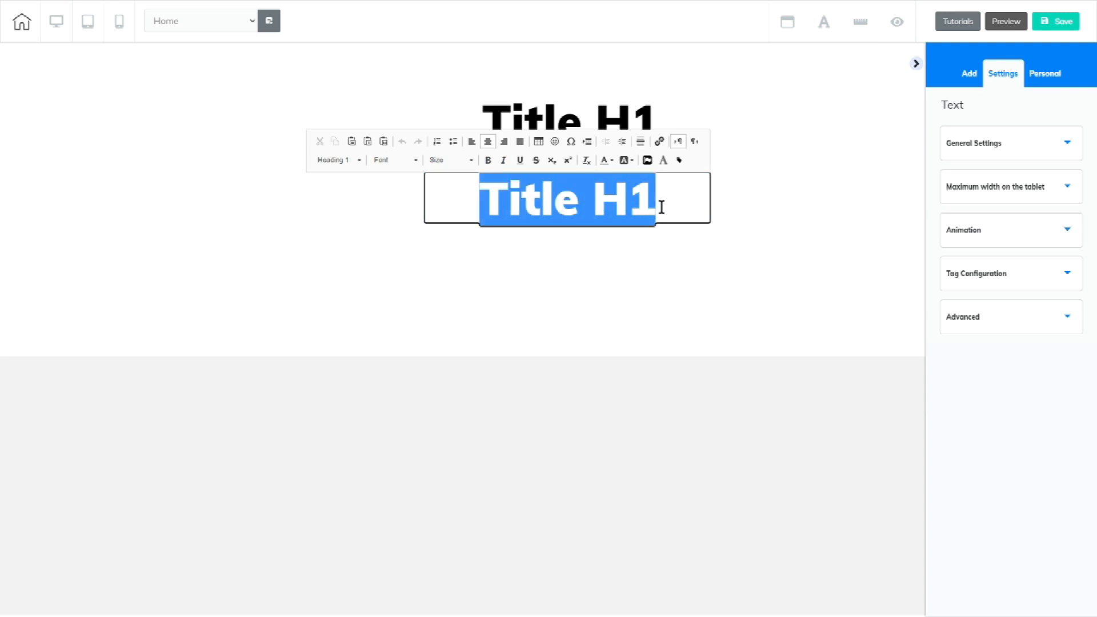
pyautogui.click(352, 161)
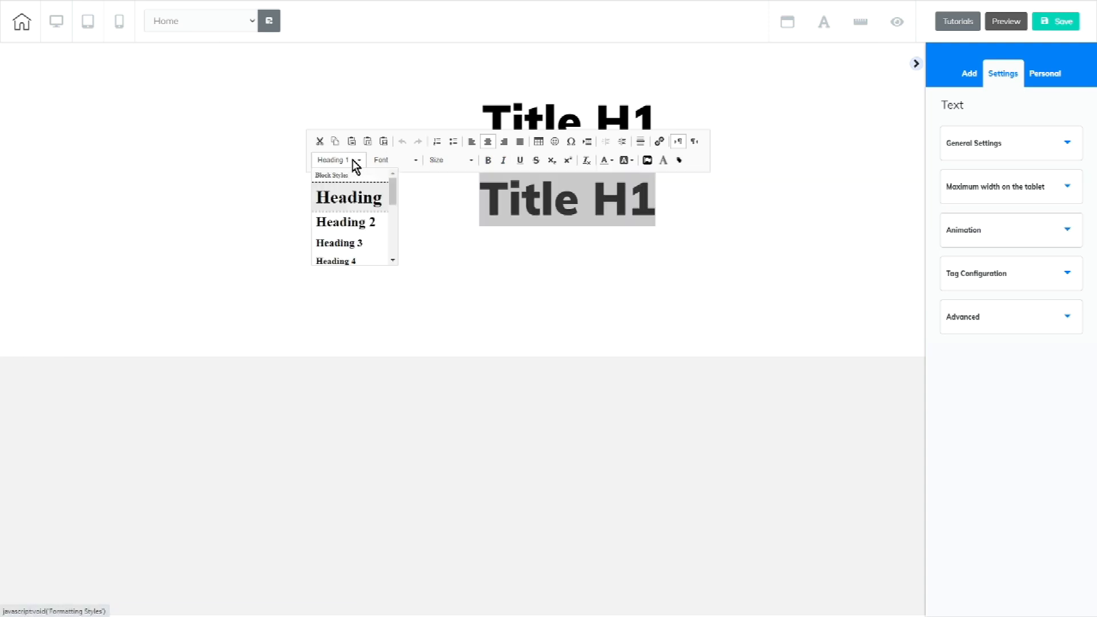
pyautogui.moveTo(393, 198); pyautogui.dragTo(395, 233)
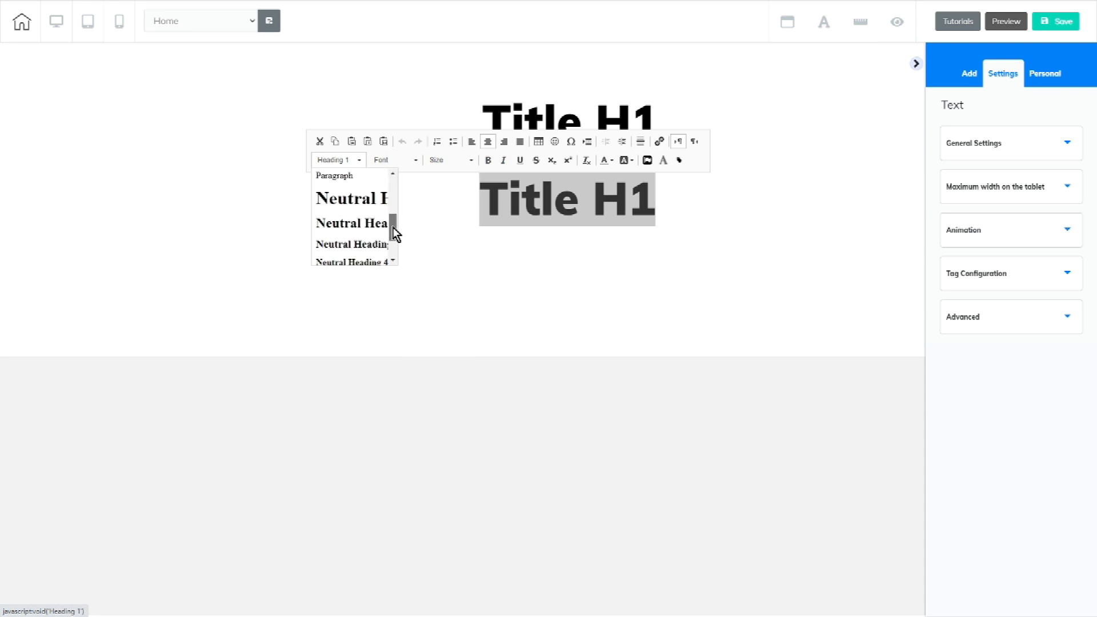
pyautogui.click(350, 200)
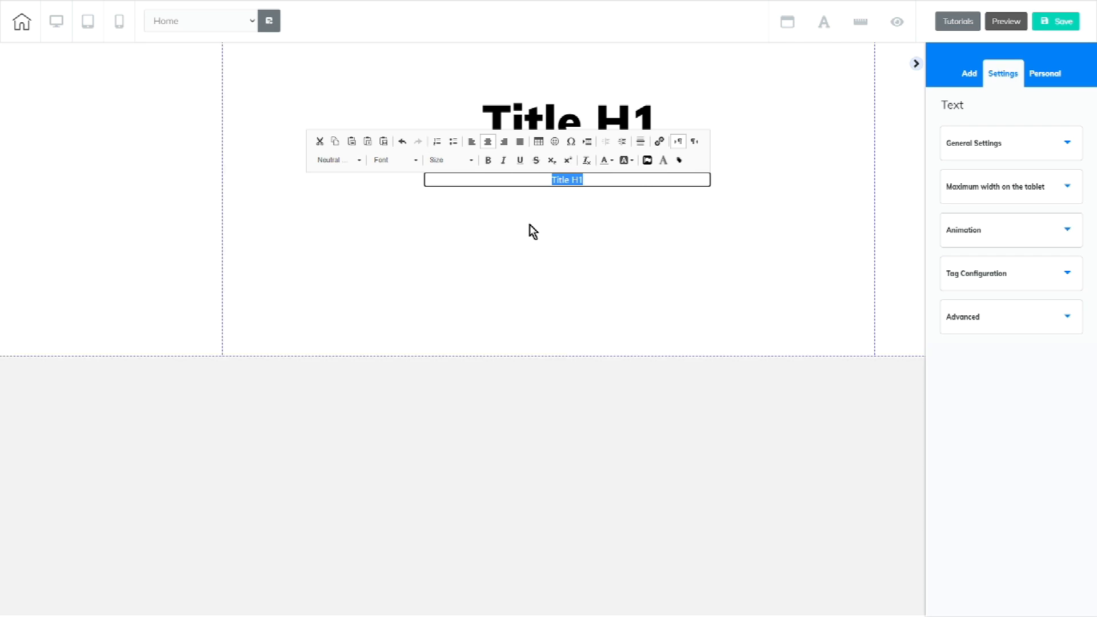
# - Set the font of the lower title's selected text to Lato Black
pyautogui.click(396, 161)
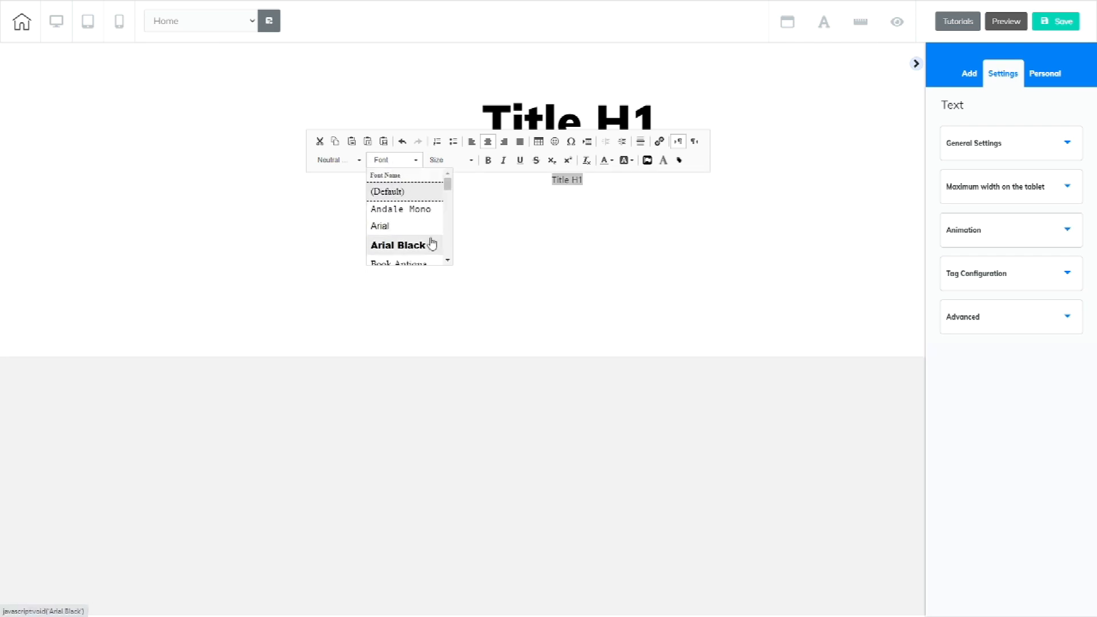
pyautogui.scroll(-3, 432, 243)
pyautogui.click(390, 222)
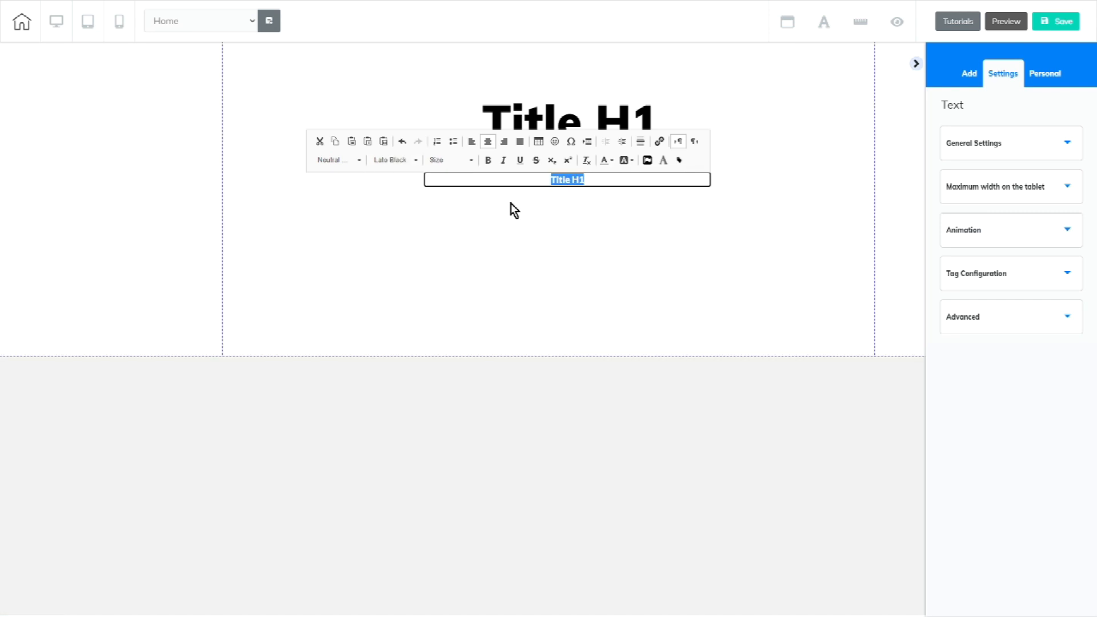
# - Set the lower title's selected text to size 30 and colour it yellow
pyautogui.click(457, 166)
pyautogui.scroll(-10, 474, 229)
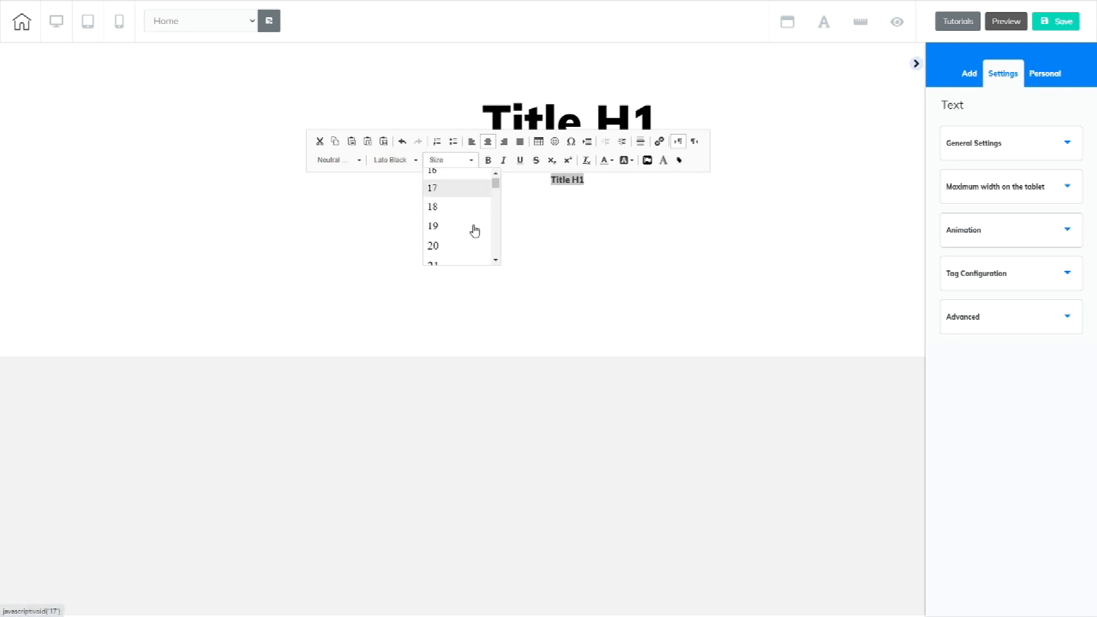
pyautogui.scroll(-1, 467, 252)
pyautogui.click(474, 232)
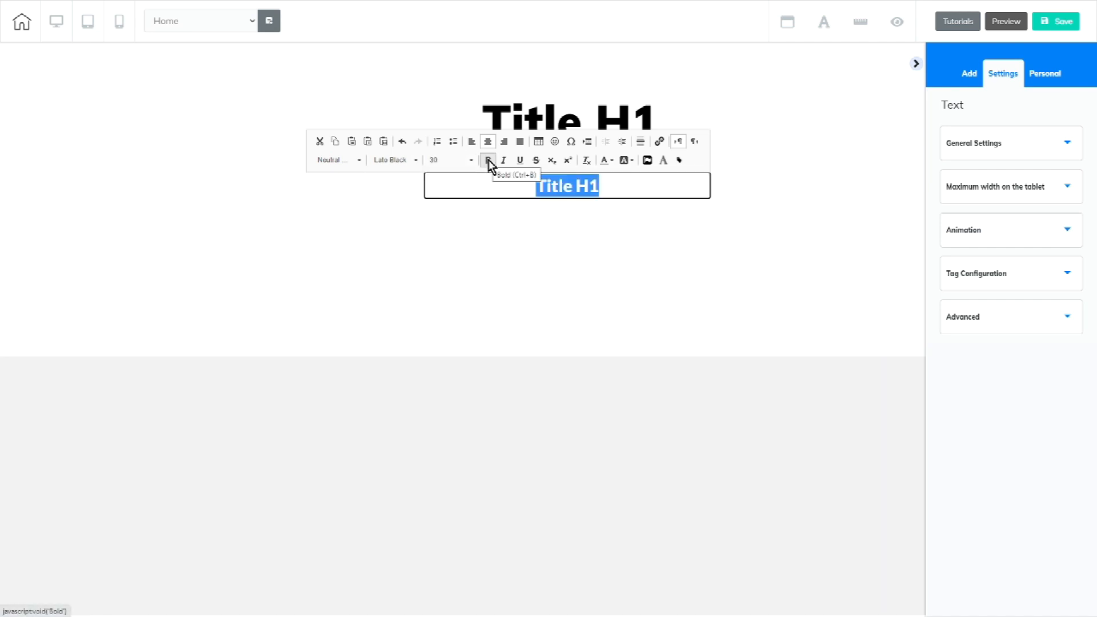
pyautogui.click(613, 160)
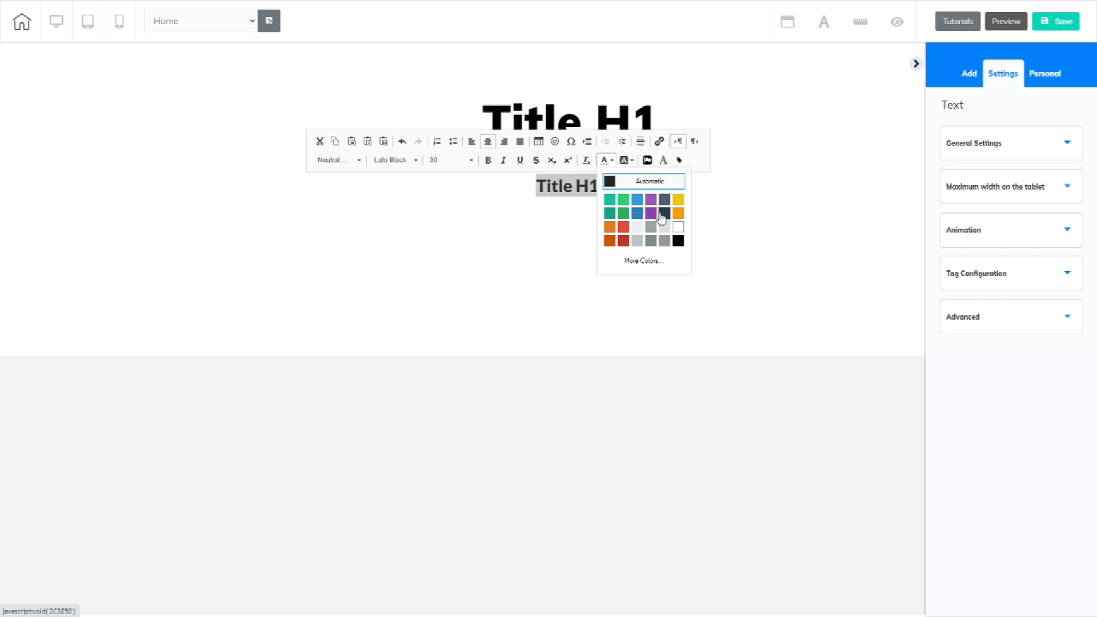
pyautogui.click(678, 206)
pyautogui.click(511, 265)
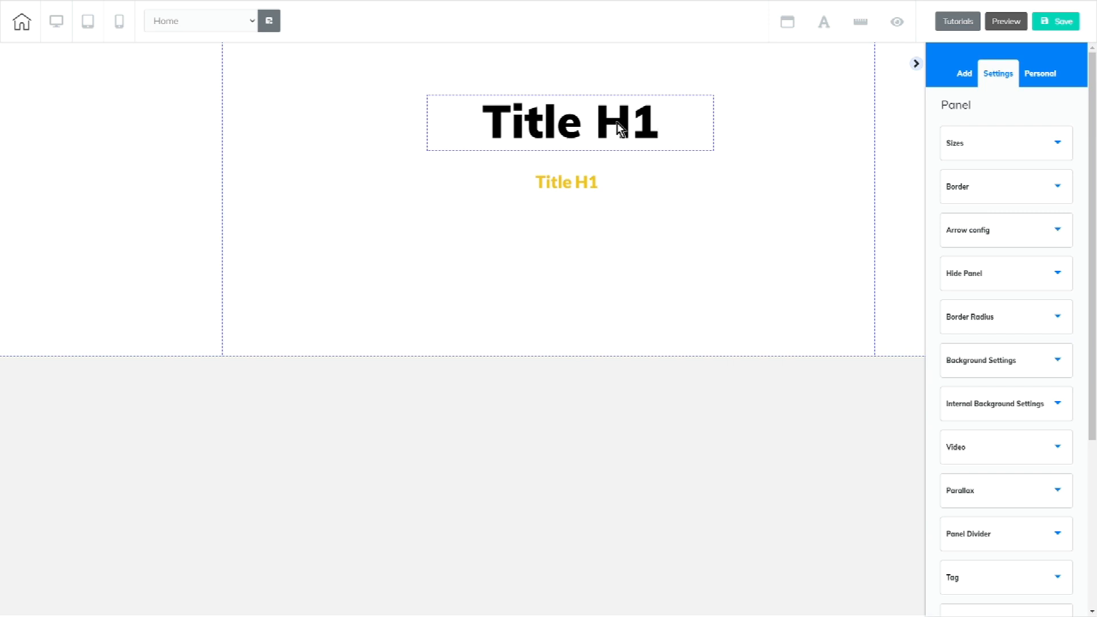
# - Change the wording of the upper black title to "Global H1"
pyautogui.click(573, 128)
pyautogui.click(574, 127)
pyautogui.moveTo(578, 130); pyautogui.dragTo(494, 126)
pyautogui.write('Globa')
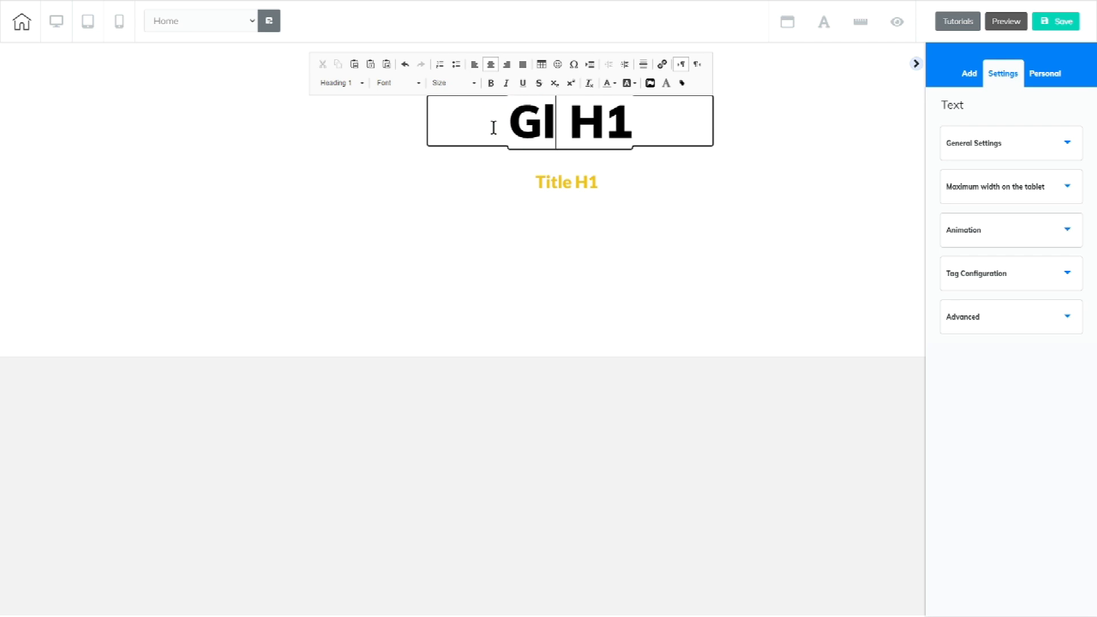
pyautogui.write('l')
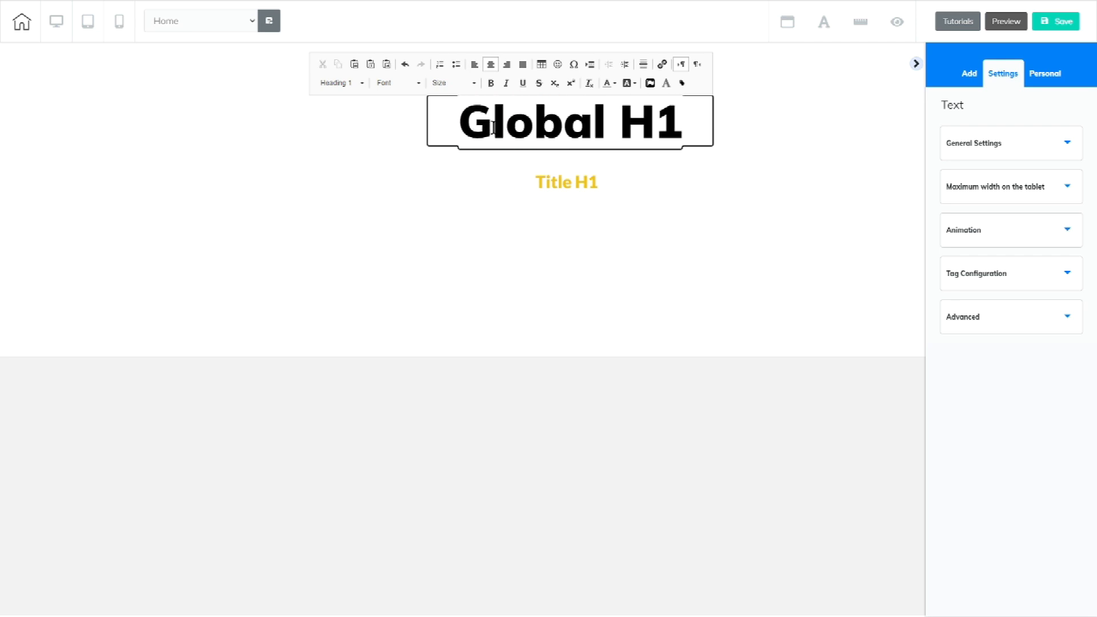
# - Change the wording of the yellow title to "Neutral H1" and finish editing the text
pyautogui.click(557, 182)
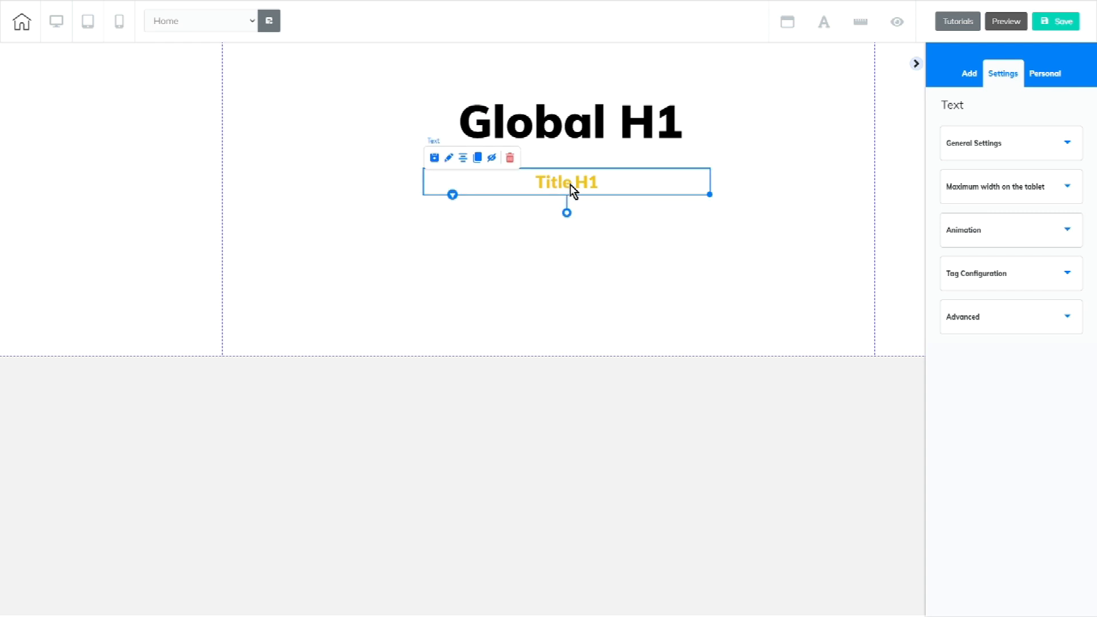
pyautogui.doubleClick(572, 184)
pyautogui.write('Nuetral')
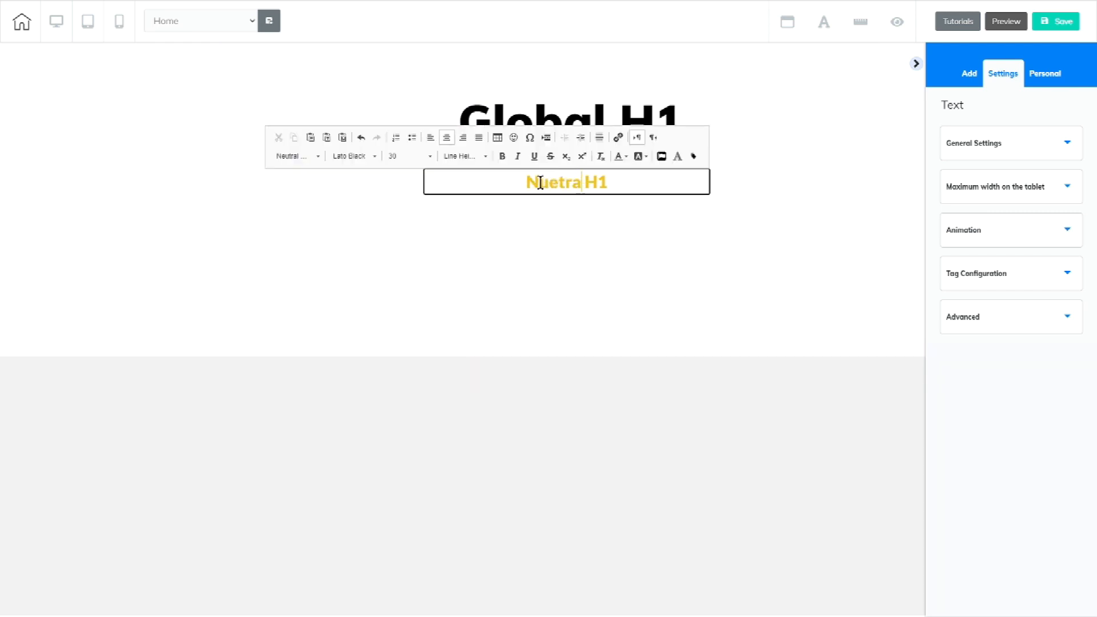
pyautogui.click(531, 216)
pyautogui.doubleClick(553, 186)
pyautogui.moveTo(553, 183); pyautogui.dragTo(536, 180)
pyautogui.write('eu')
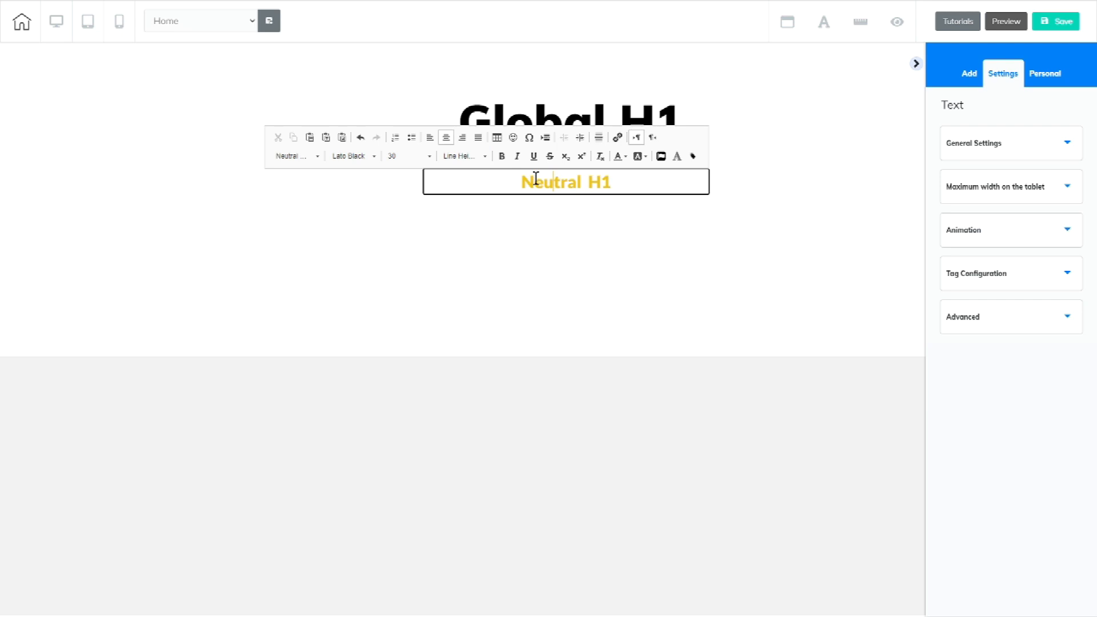
pyautogui.click(598, 242)
# - Add the white box with a soft shadow from the Box elements to the grey panel beneath the titles
pyautogui.click(968, 79)
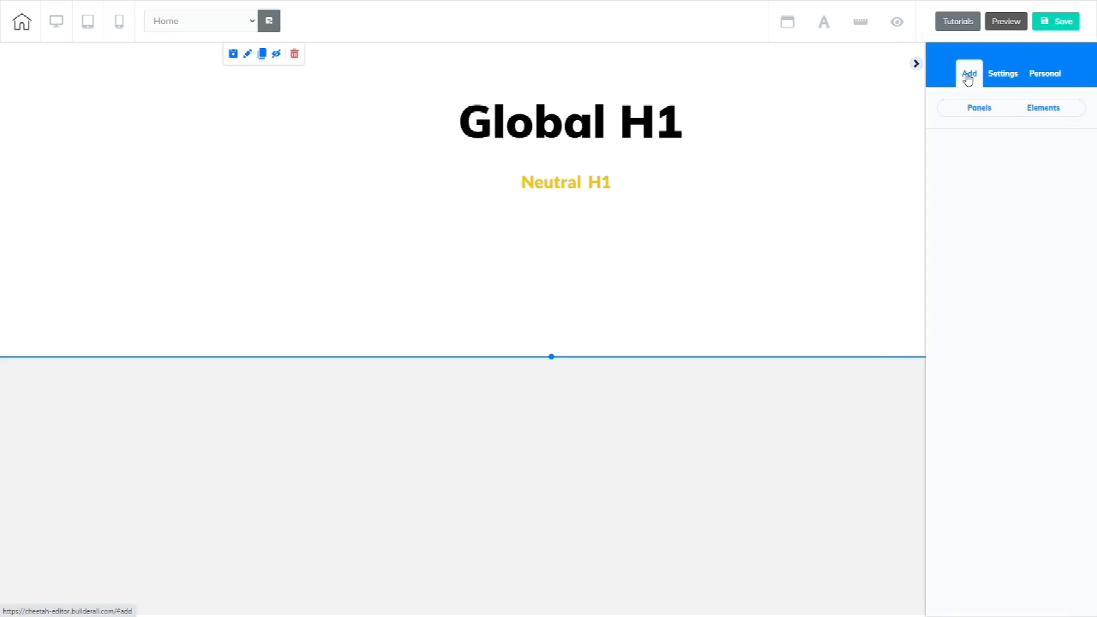
pyautogui.click(1051, 108)
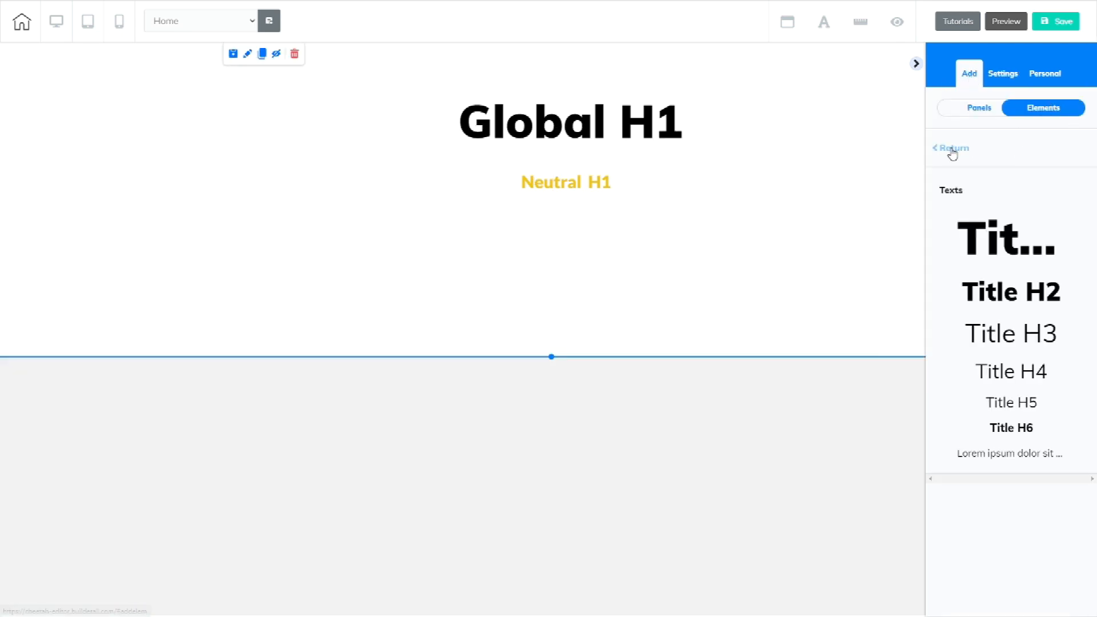
pyautogui.click(951, 147)
pyautogui.scroll(-4, 1089, 338)
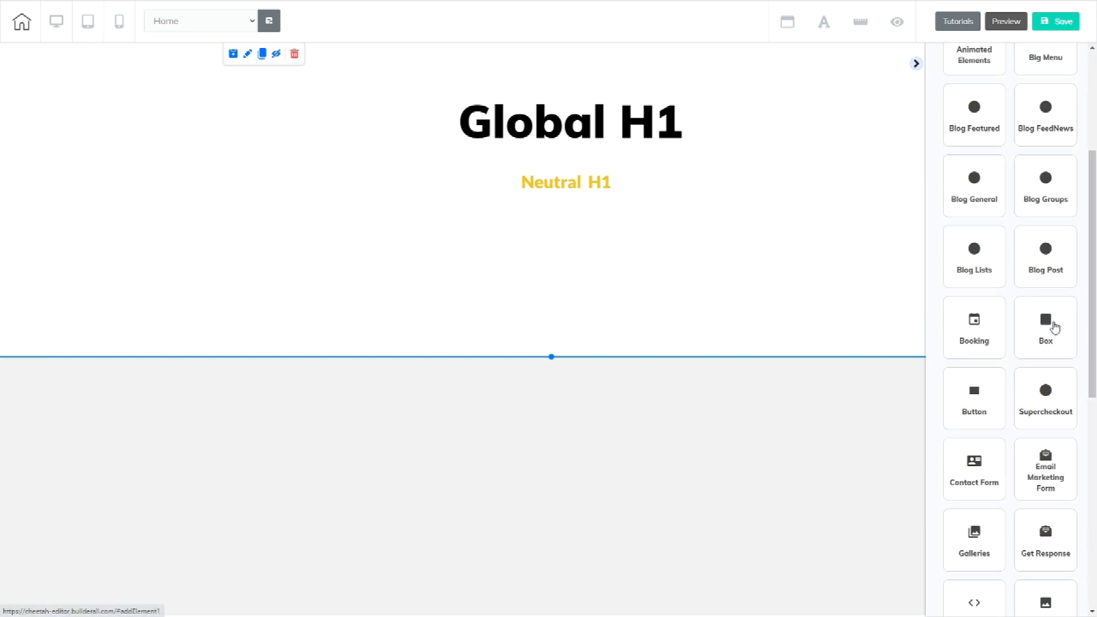
pyautogui.click(1048, 327)
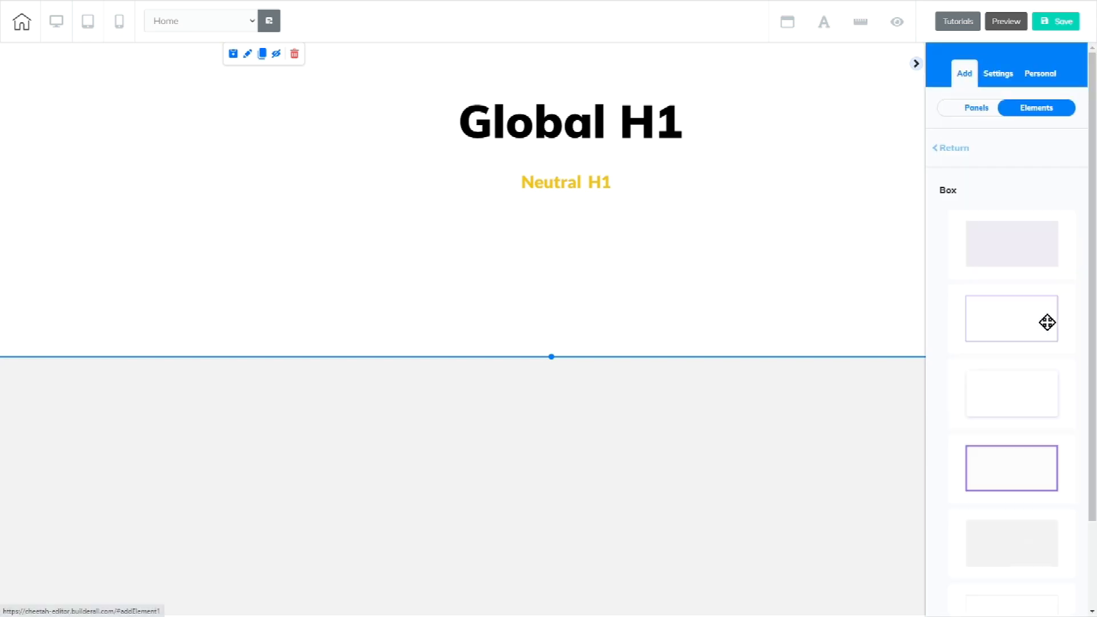
pyautogui.moveTo(1043, 393); pyautogui.dragTo(393, 430)
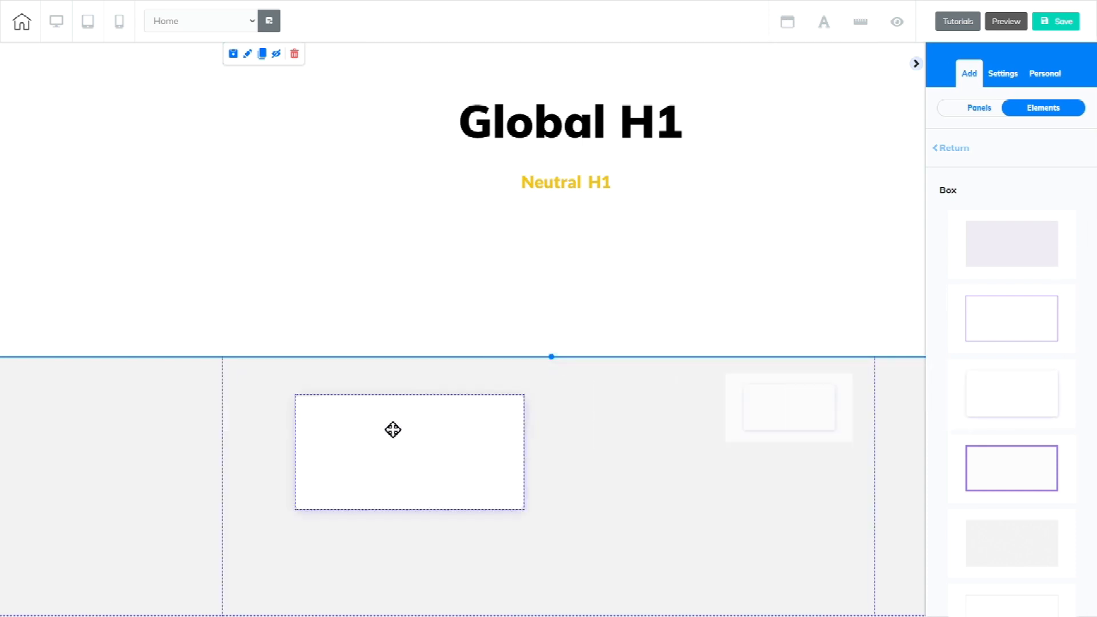
# - Place a Title H4 text inside the white box with a Title H6 text directly below it
pyautogui.click(963, 150)
pyautogui.click(975, 210)
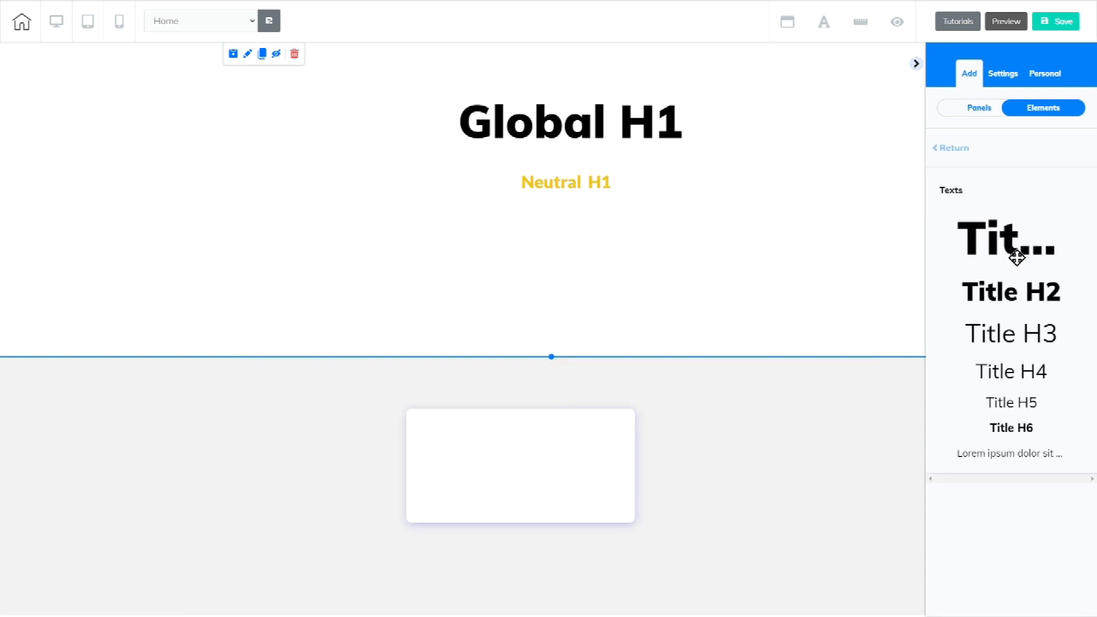
pyautogui.moveTo(1021, 370); pyautogui.dragTo(522, 439)
pyautogui.moveTo(1011, 427); pyautogui.dragTo(531, 465)
# - Add the rectangular green Register Now button inside the box, centred below the Title H6 text
pyautogui.click(951, 149)
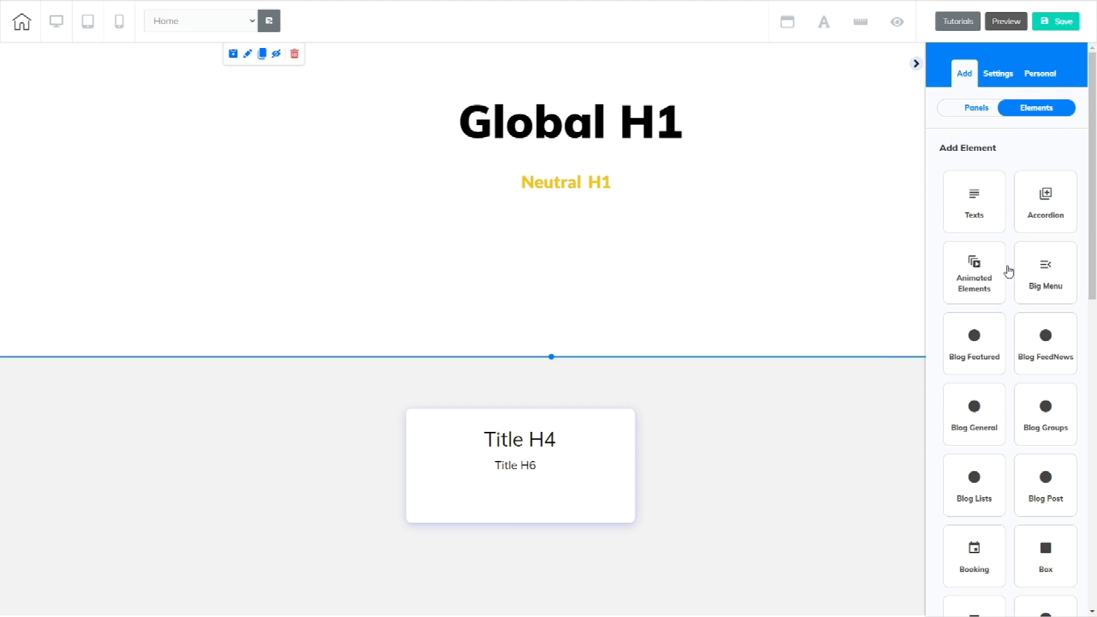
pyautogui.scroll(-6, 1066, 396)
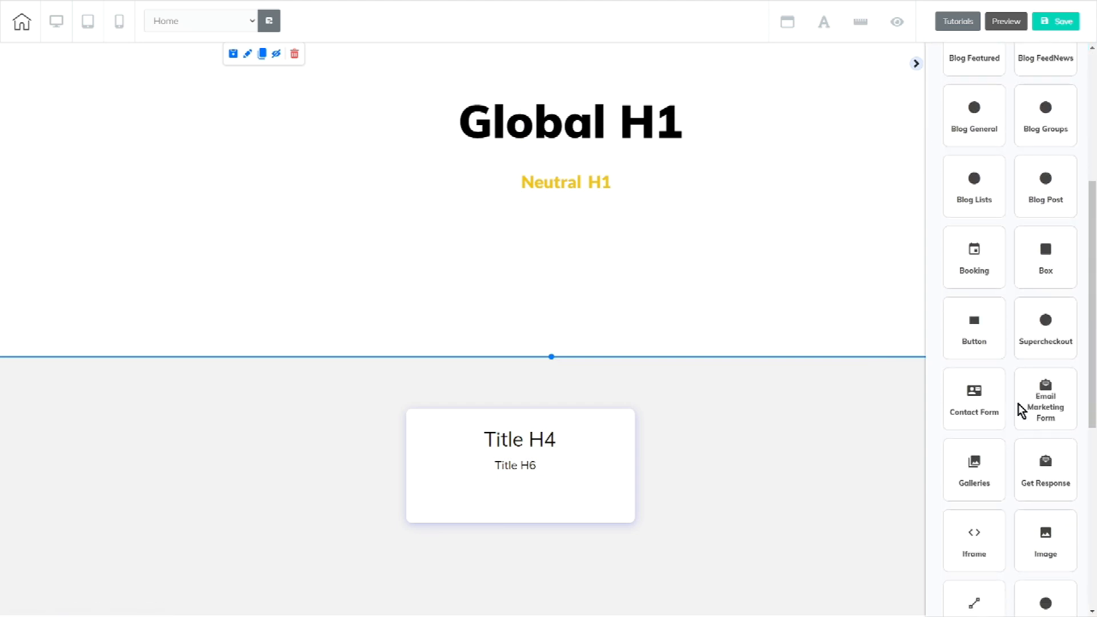
pyautogui.click(975, 280)
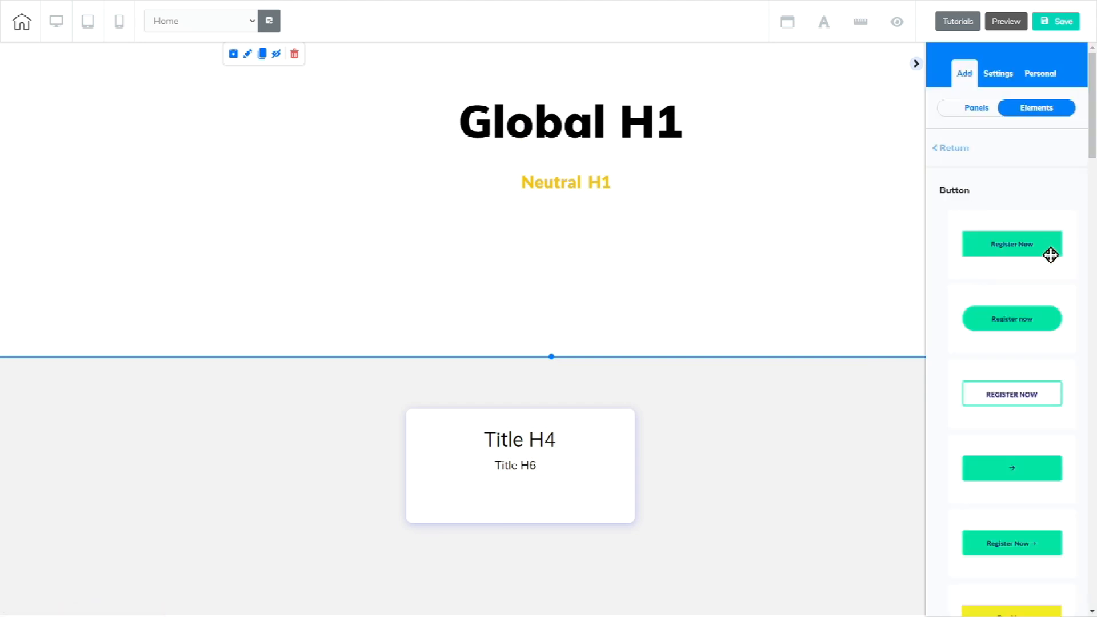
pyautogui.moveTo(1033, 238); pyautogui.dragTo(571, 507)
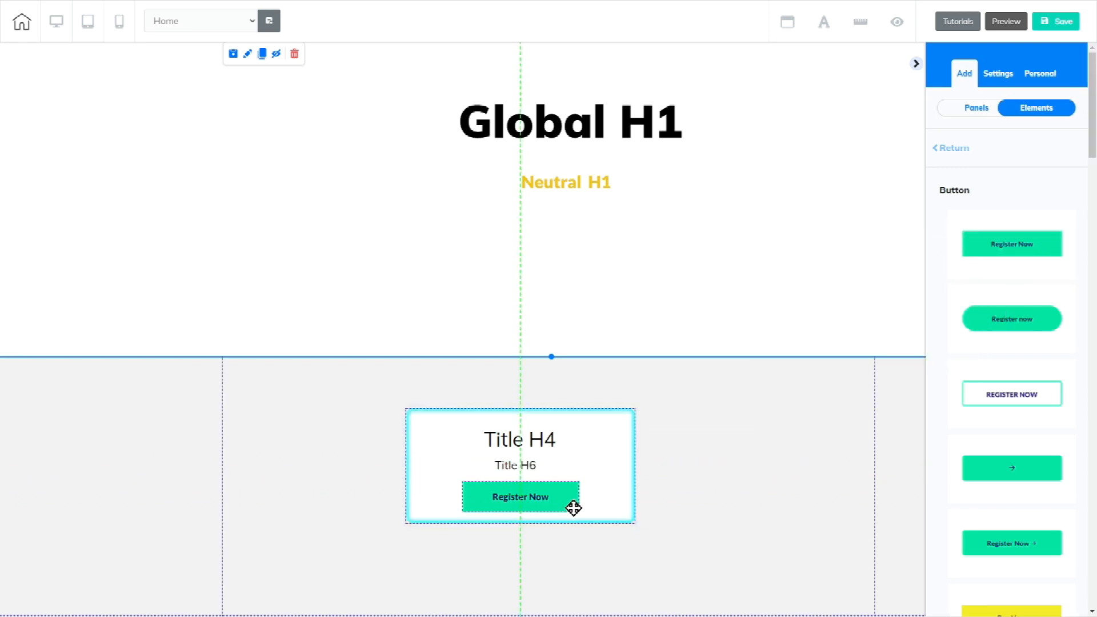
# - Place three more rectangular Register Now buttons across the grey panel below the white box
pyautogui.moveTo(1017, 246); pyautogui.dragTo(746, 579)
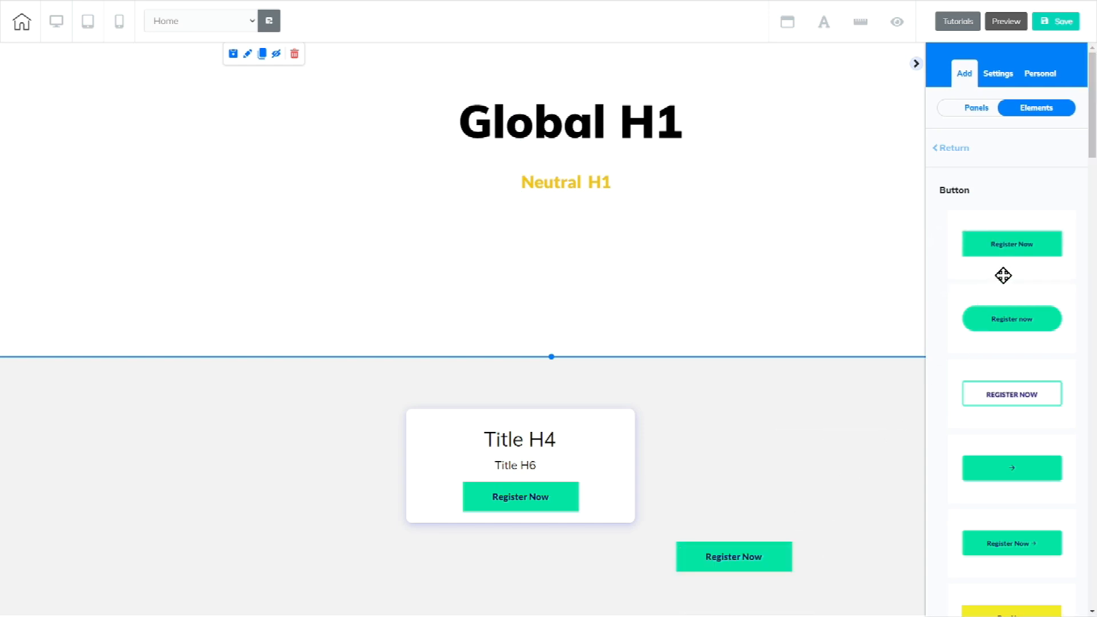
pyautogui.moveTo(1004, 257); pyautogui.dragTo(517, 566)
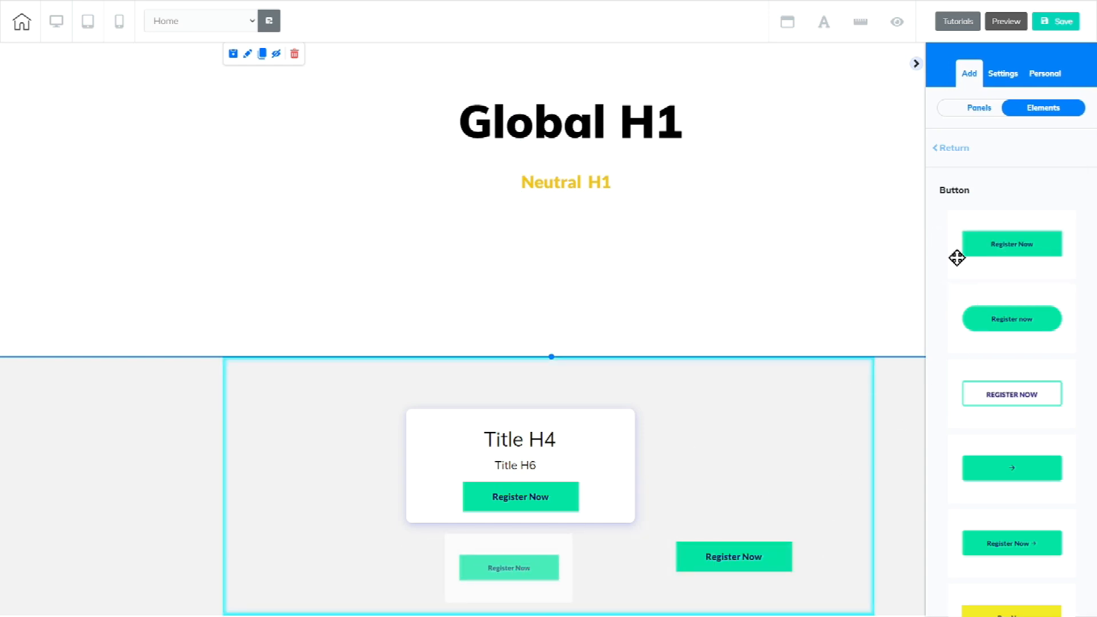
pyautogui.moveTo(1031, 240); pyautogui.dragTo(326, 549)
# - Move the box up and centre it in the grey panel, and shift the left and middle buttons below it into a rough row
pyautogui.moveTo(626, 412); pyautogui.dragTo(661, 398)
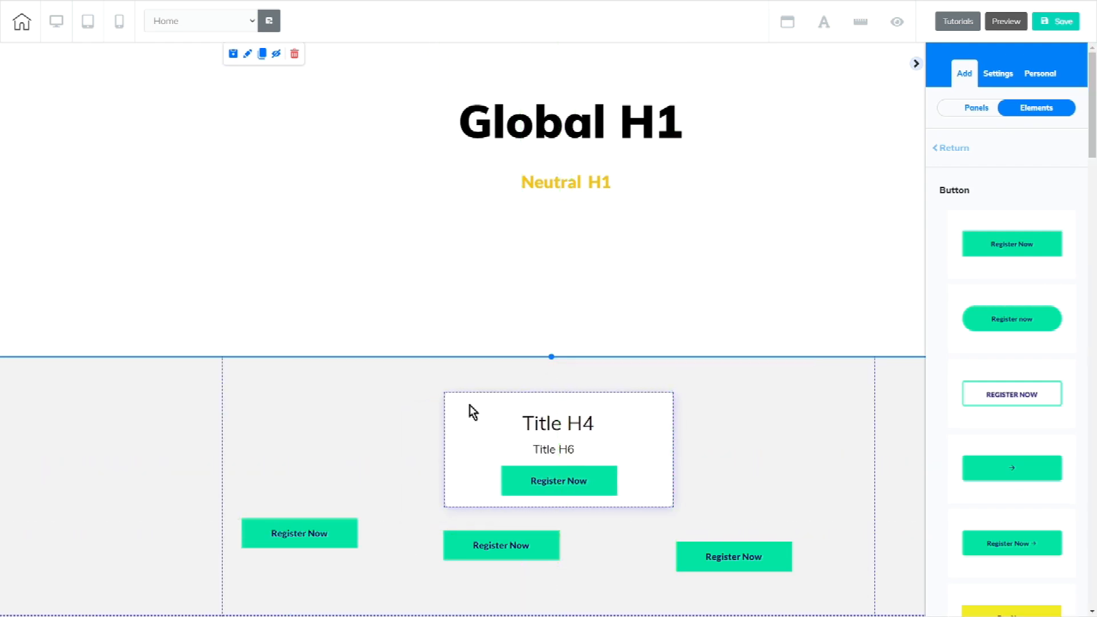
pyautogui.click(471, 411)
pyautogui.click(484, 382)
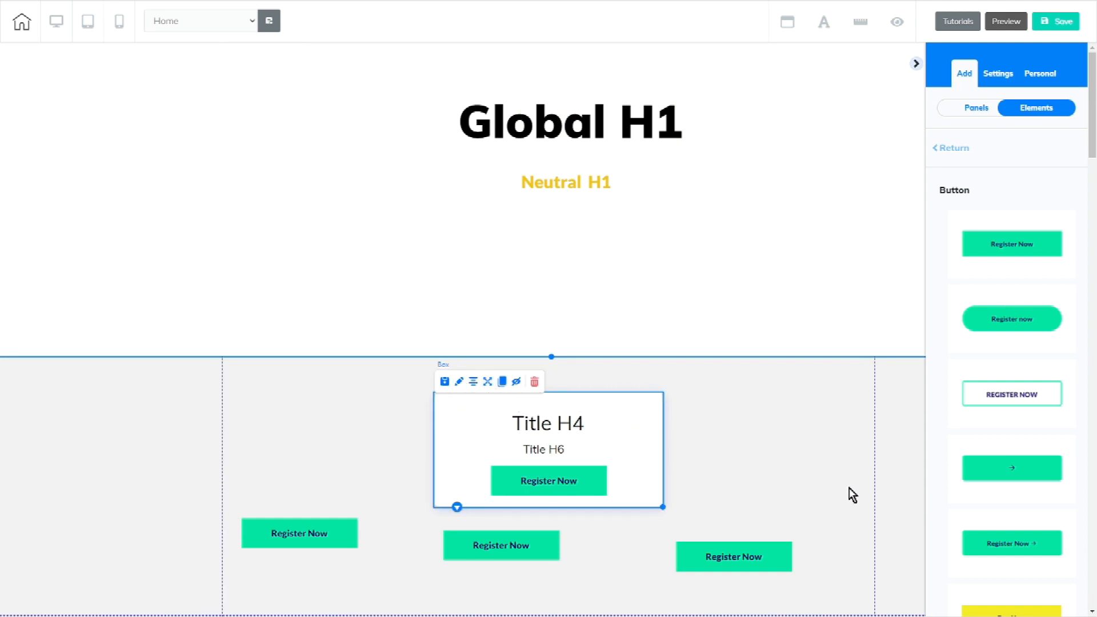
pyautogui.moveTo(493, 553); pyautogui.dragTo(534, 558)
pyautogui.moveTo(304, 544); pyautogui.dragTo(318, 566)
# - Add the Horizontal Image element to the left side of the white panel
pyautogui.click(950, 149)
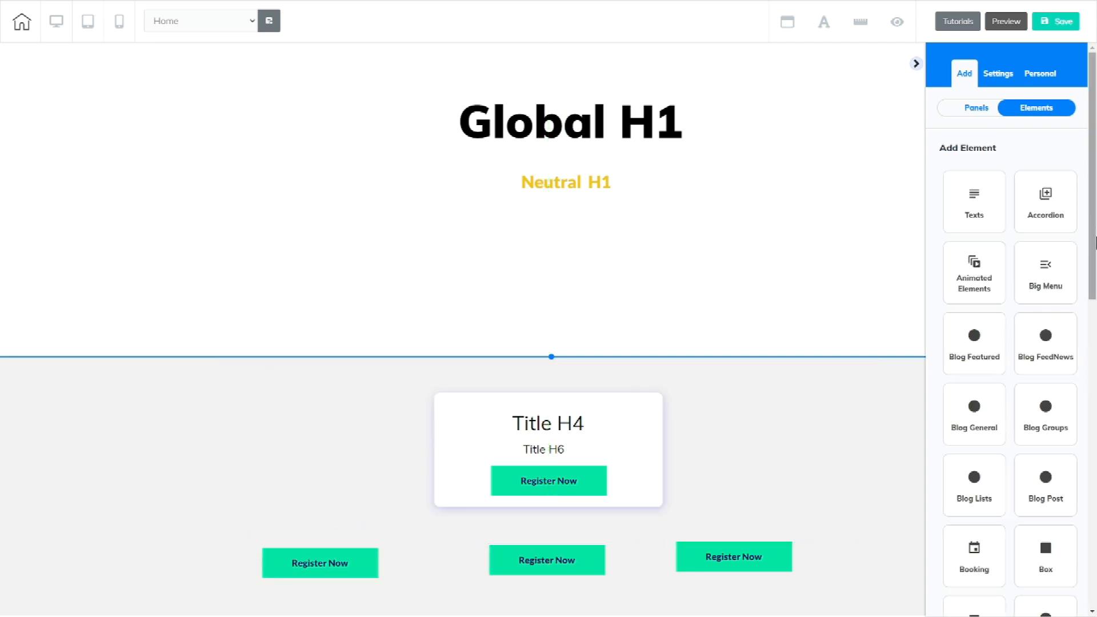
pyautogui.scroll(-3, 1062, 372)
pyautogui.scroll(-6, 1066, 377)
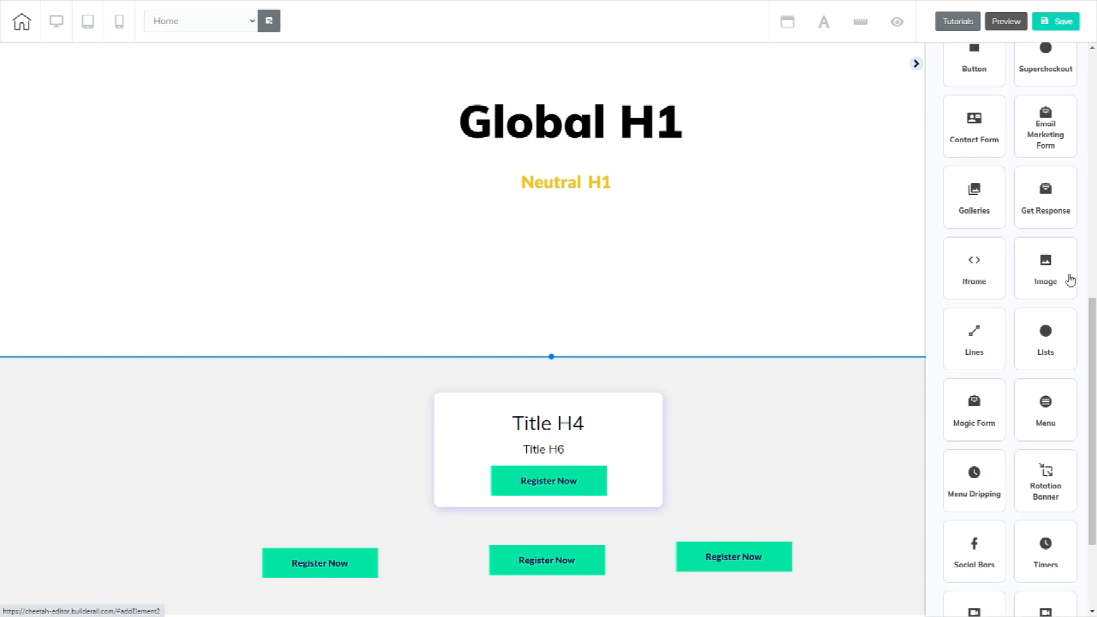
pyautogui.click(1046, 269)
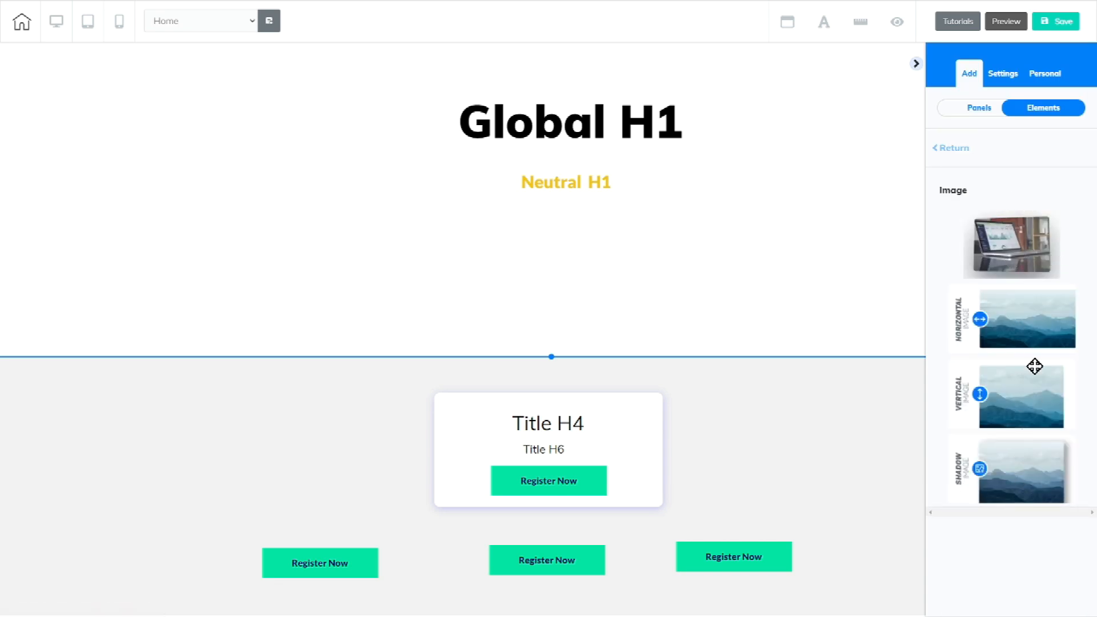
pyautogui.moveTo(1028, 325); pyautogui.dragTo(340, 224)
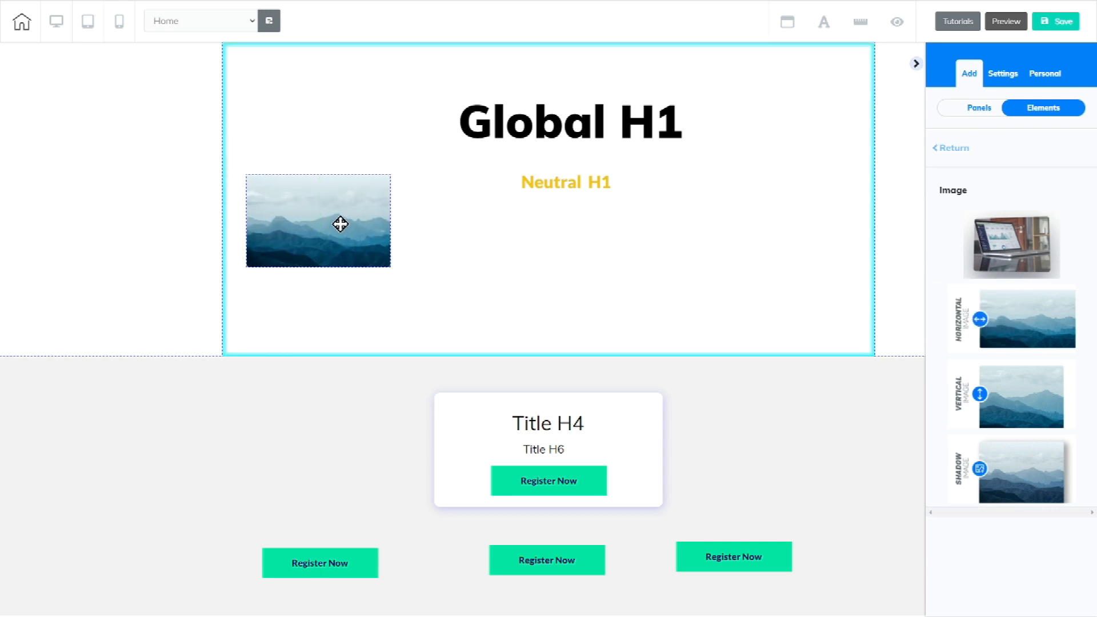
# - Move the Global H1 and Neutral H1 titles to the right half of the white panel
pyautogui.moveTo(595, 115); pyautogui.dragTo(733, 122)
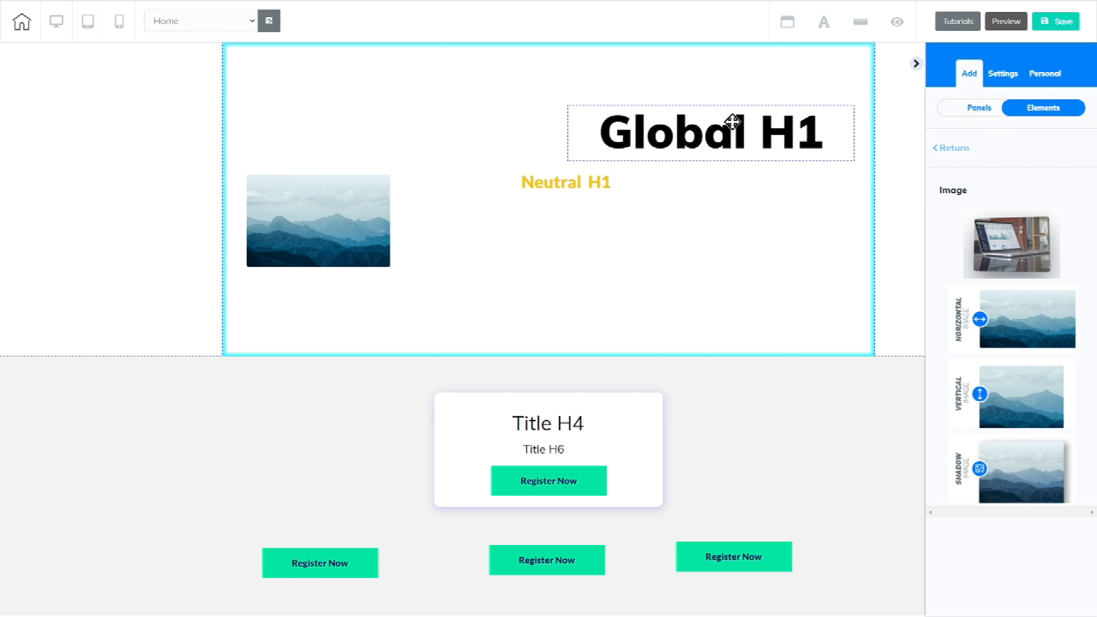
pyautogui.moveTo(563, 183); pyautogui.dragTo(708, 186)
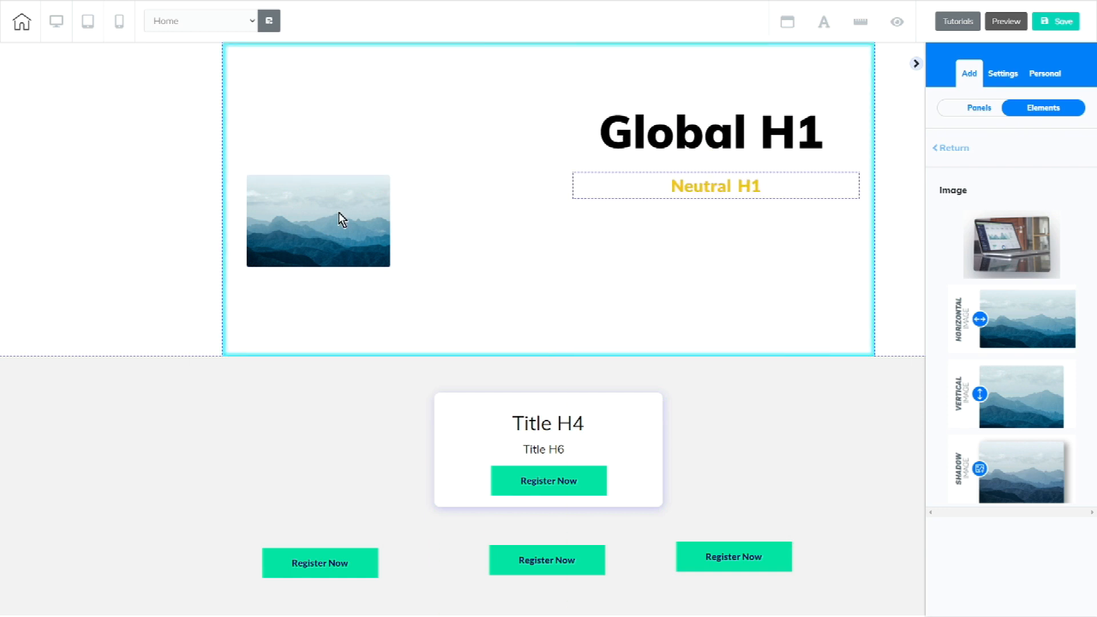
# - Enlarge the mountain image by about half and move it up beside the titles
pyautogui.click(351, 220)
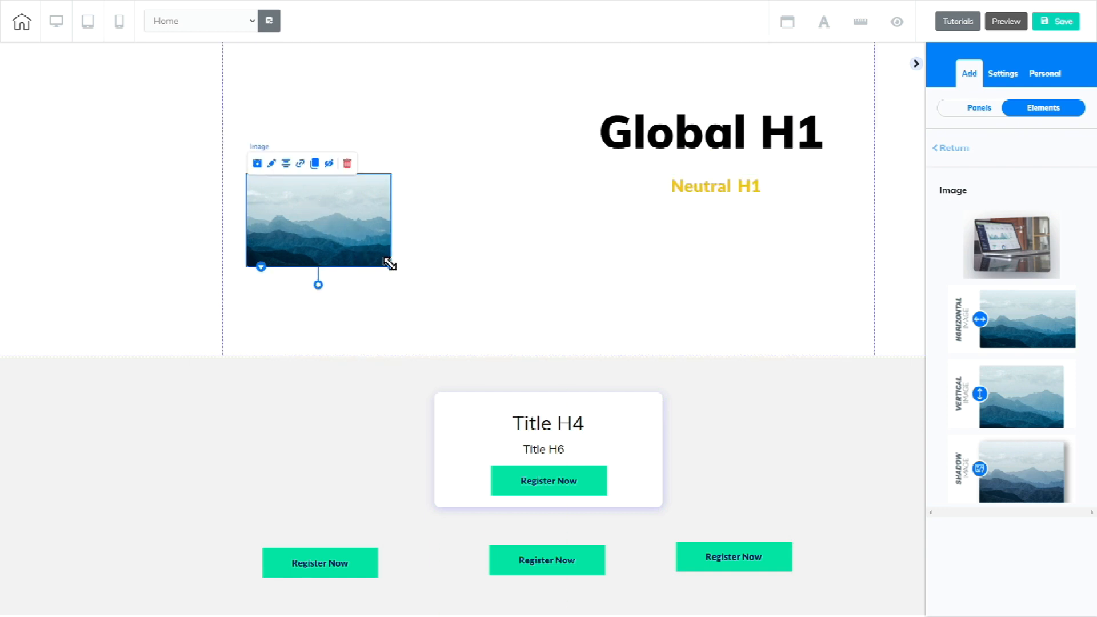
pyautogui.moveTo(391, 265); pyautogui.dragTo(464, 314)
pyautogui.moveTo(331, 257); pyautogui.dragTo(350, 186)
# - Look through the full list of element types that can be added to the page
pyautogui.click(968, 73)
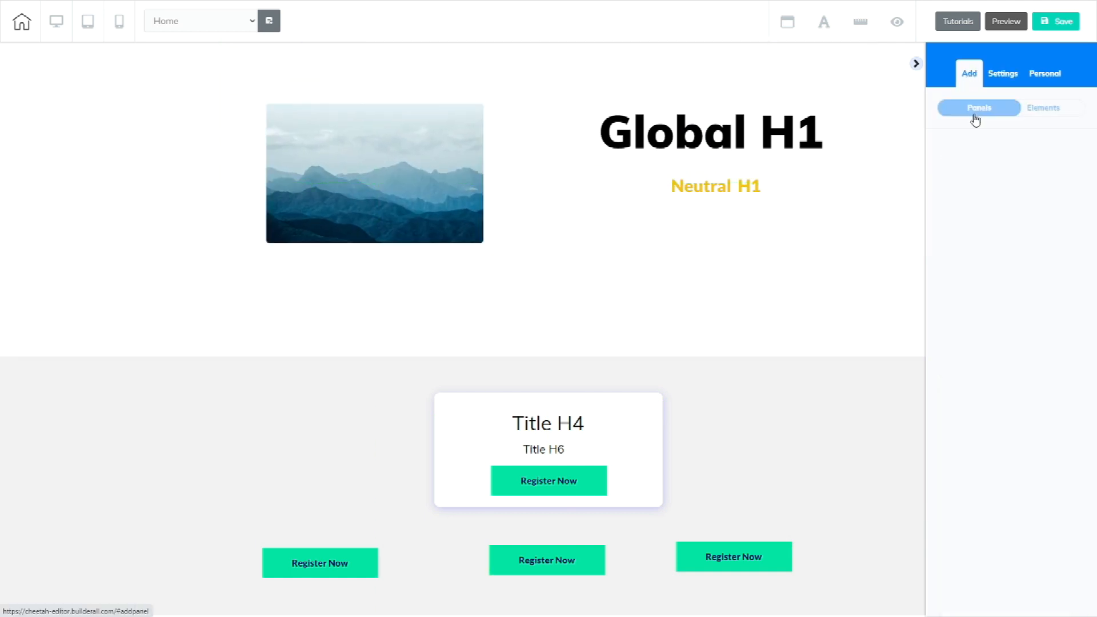
pyautogui.click(1045, 112)
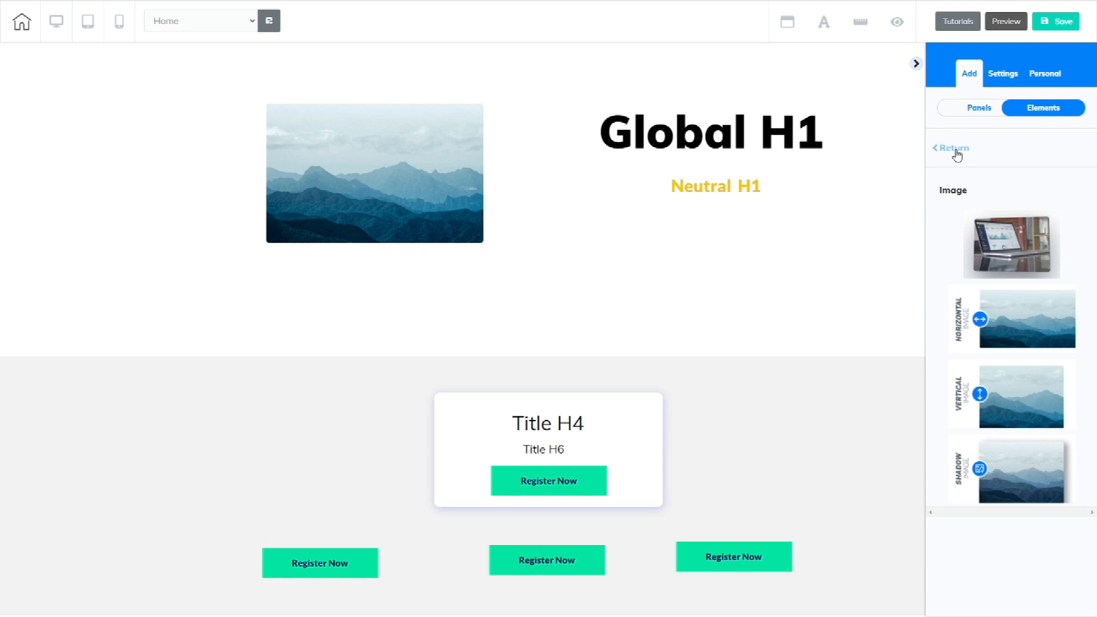
pyautogui.click(954, 149)
pyautogui.scroll(-5, 1043, 296)
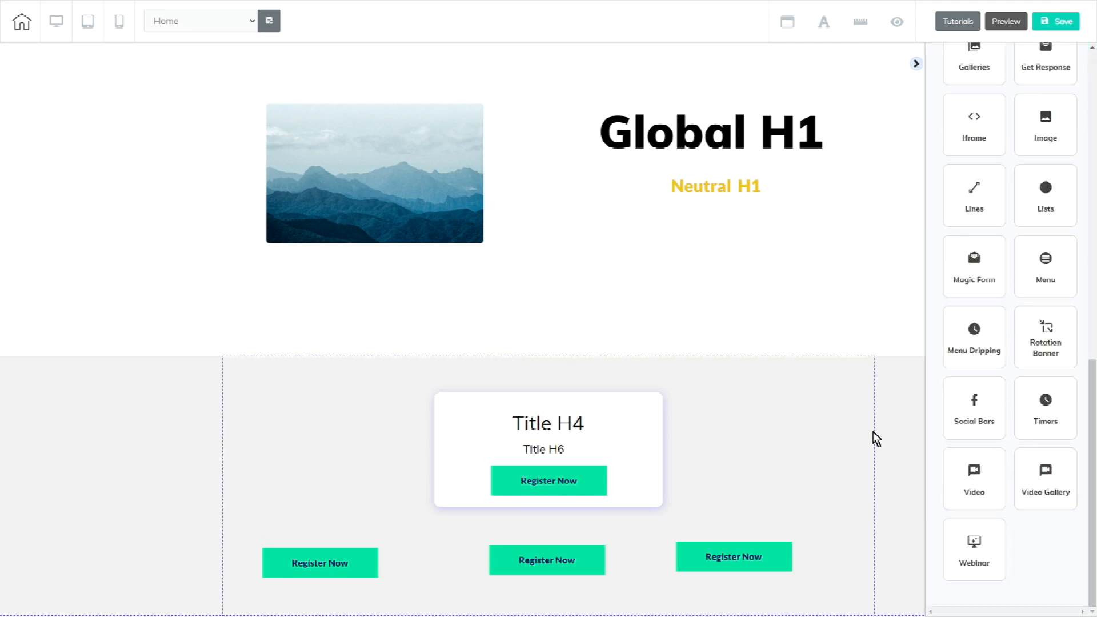
pyautogui.scroll(5, 1051, 481)
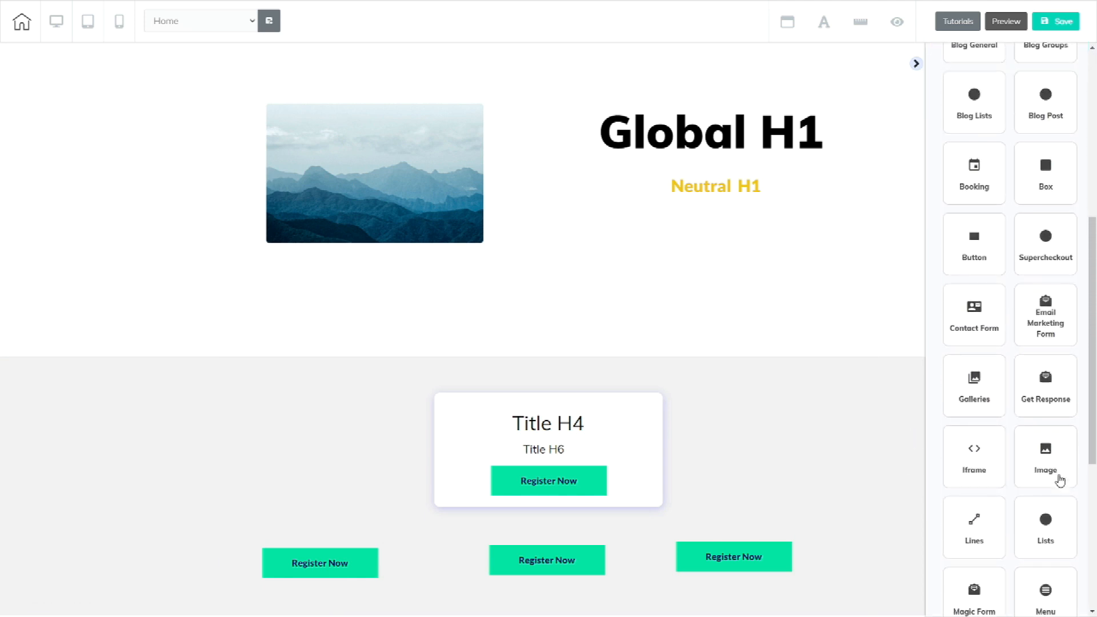
pyautogui.scroll(7, 1060, 483)
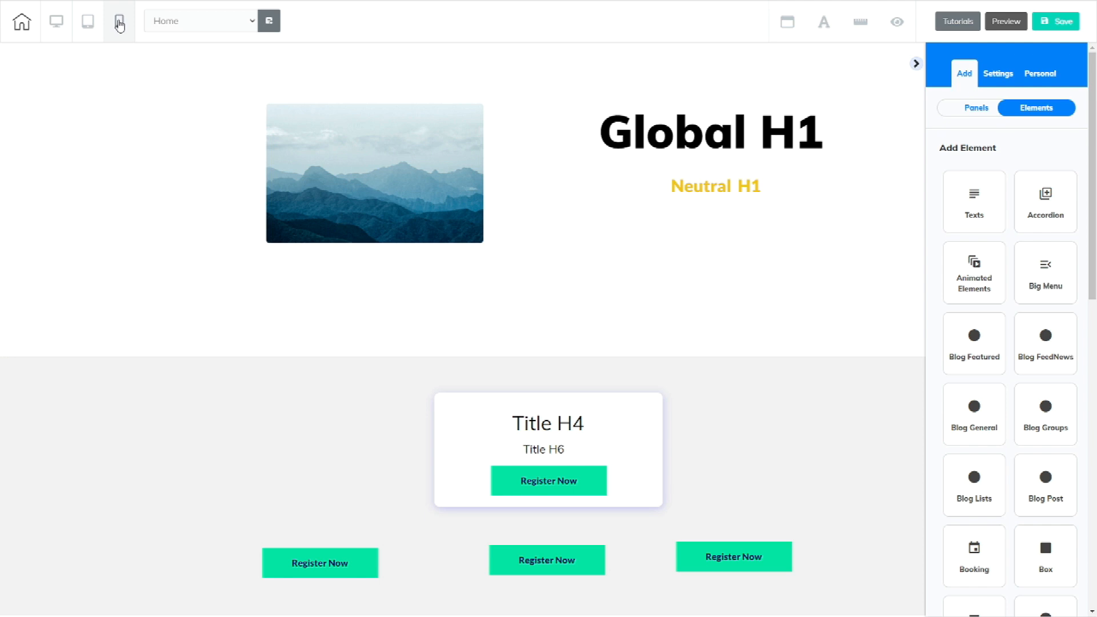
# - Switch the page to its mobile layout and open the settings of the panel holding the image and H1 titles
pyautogui.click(119, 23)
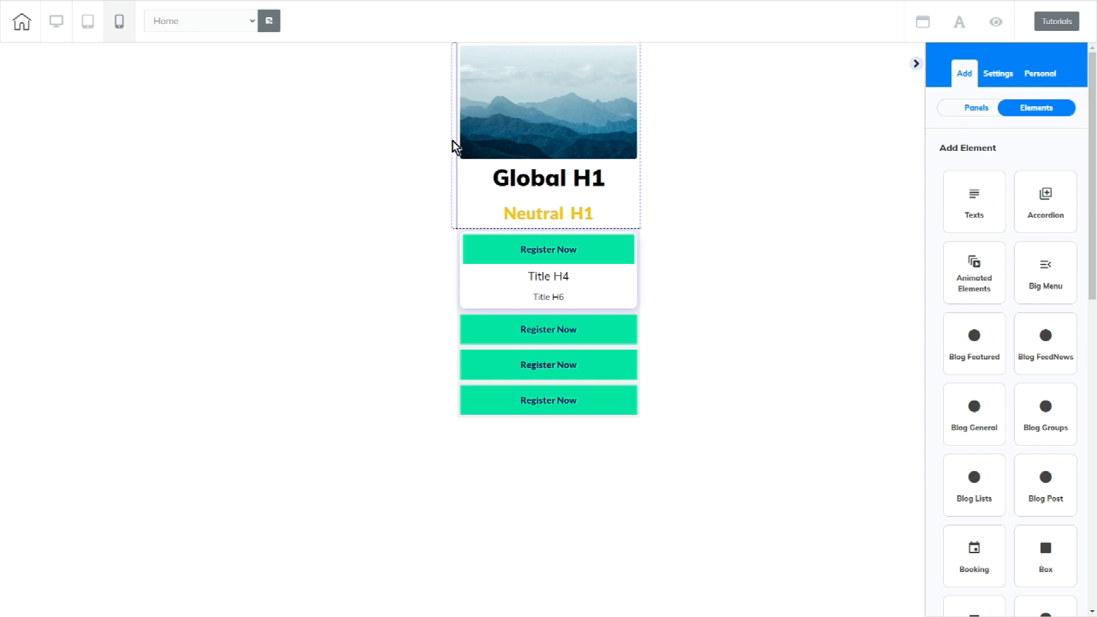
pyautogui.click(455, 89)
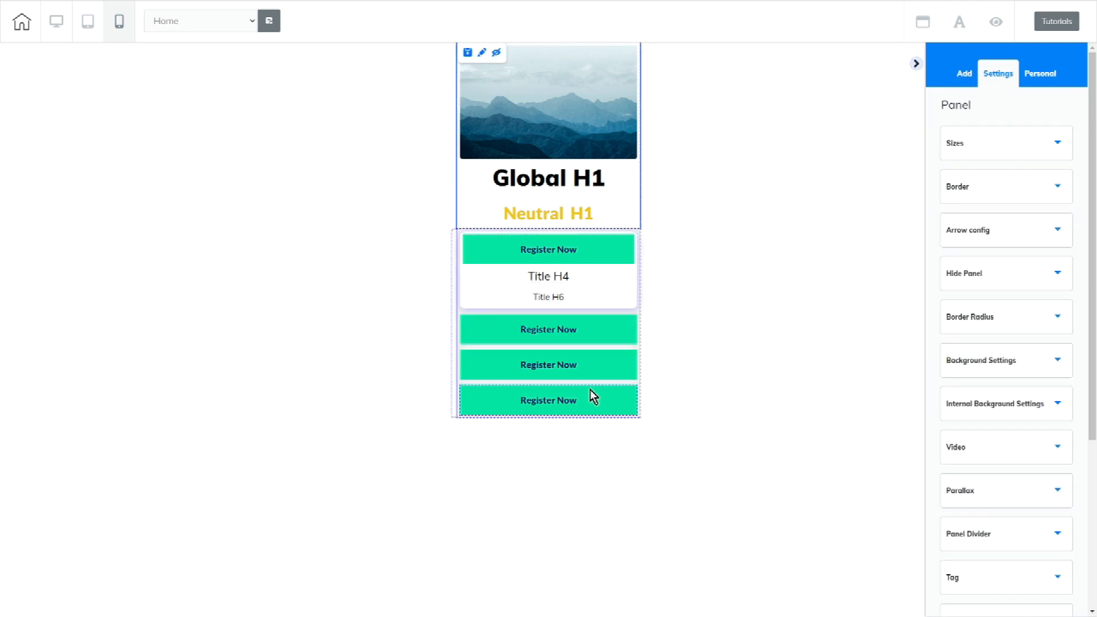
pyautogui.click(456, 390)
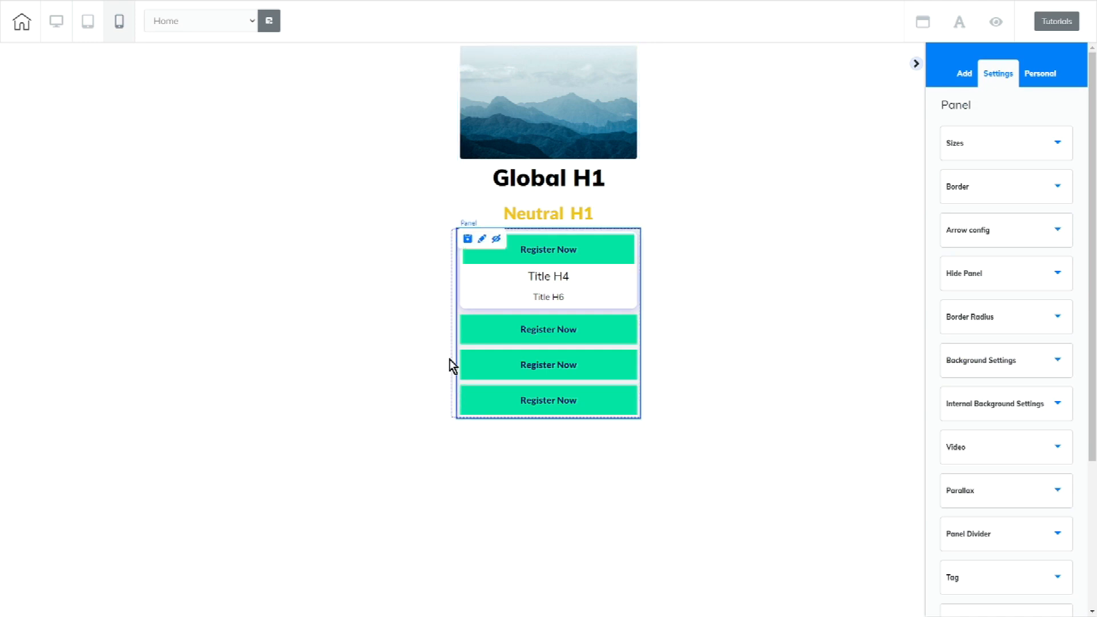
pyautogui.click(452, 175)
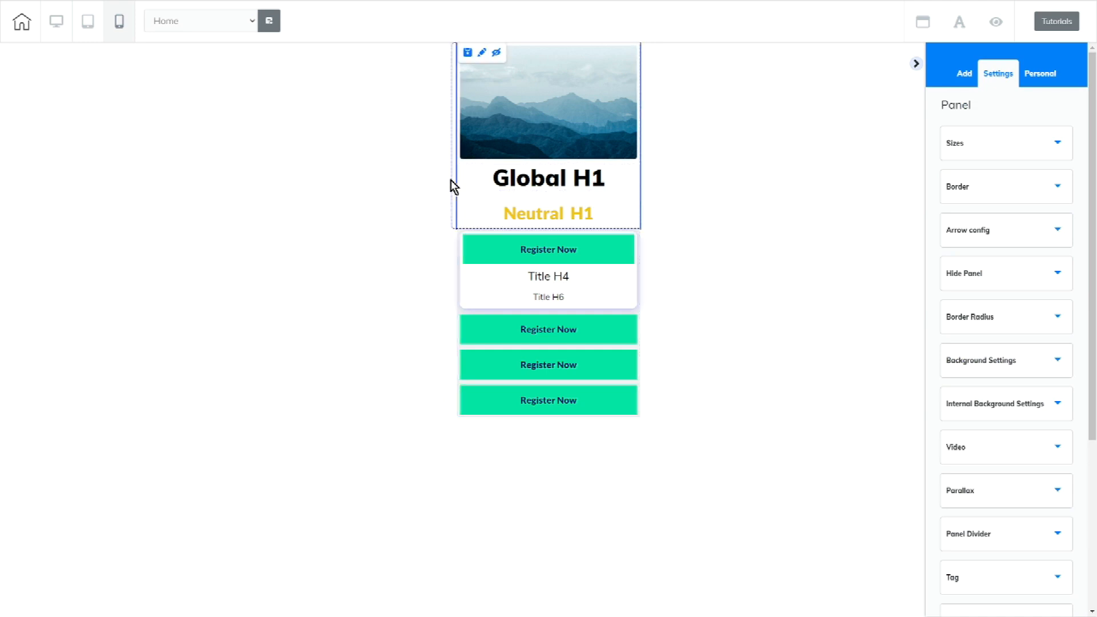
pyautogui.click(457, 290)
pyautogui.click(455, 105)
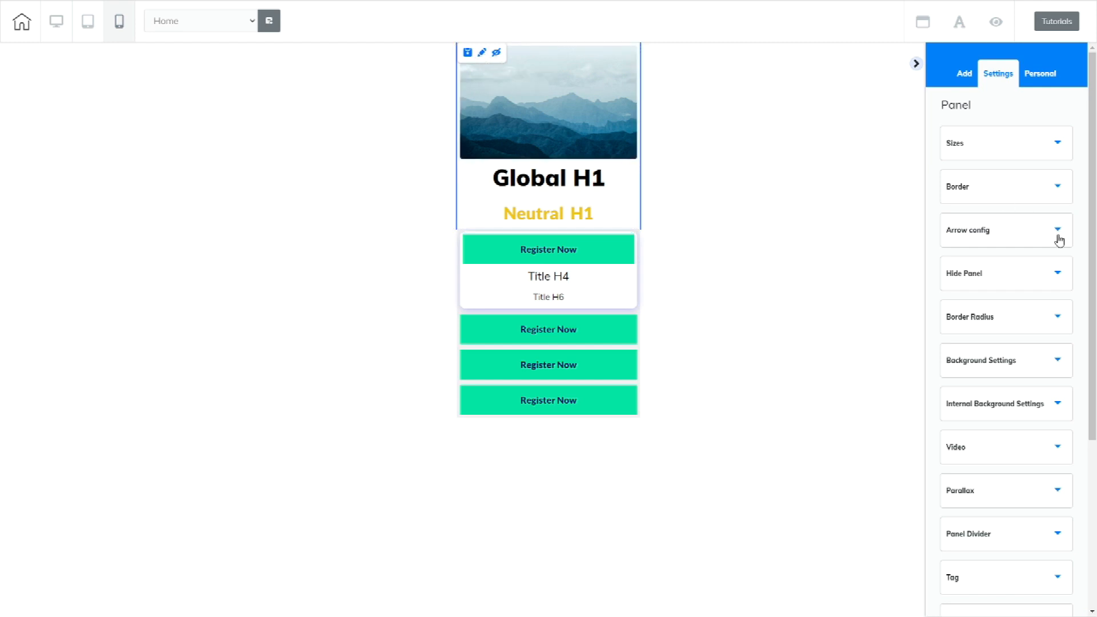
# - Reorder the panel's mobile elements so the Global H1 title comes before the mountain image
pyautogui.scroll(-4, 1014, 419)
pyautogui.click(1008, 421)
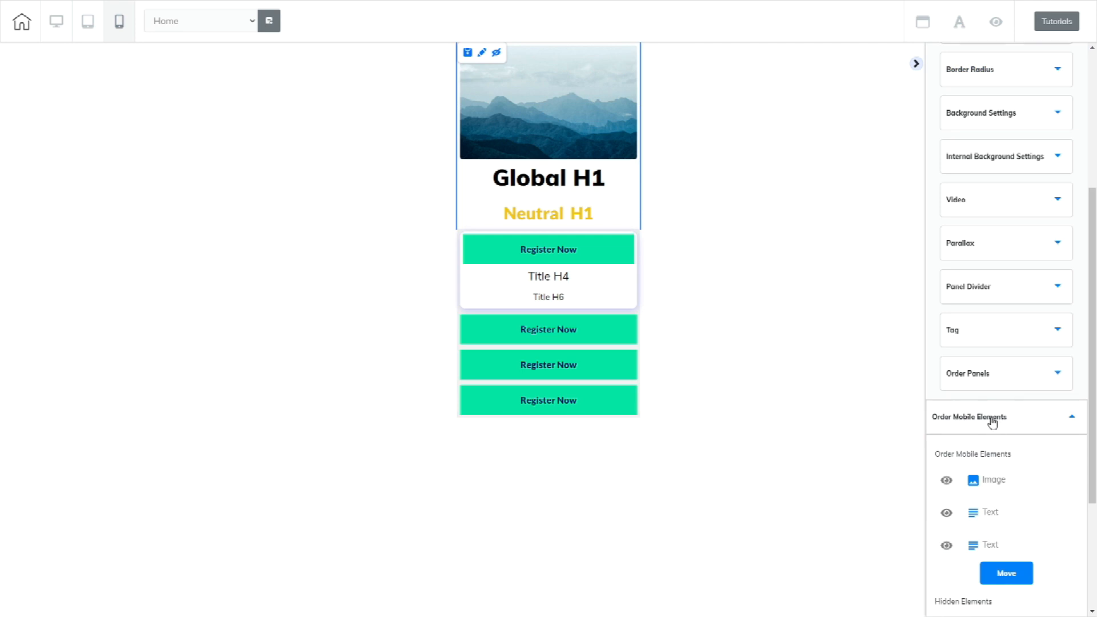
pyautogui.click(982, 515)
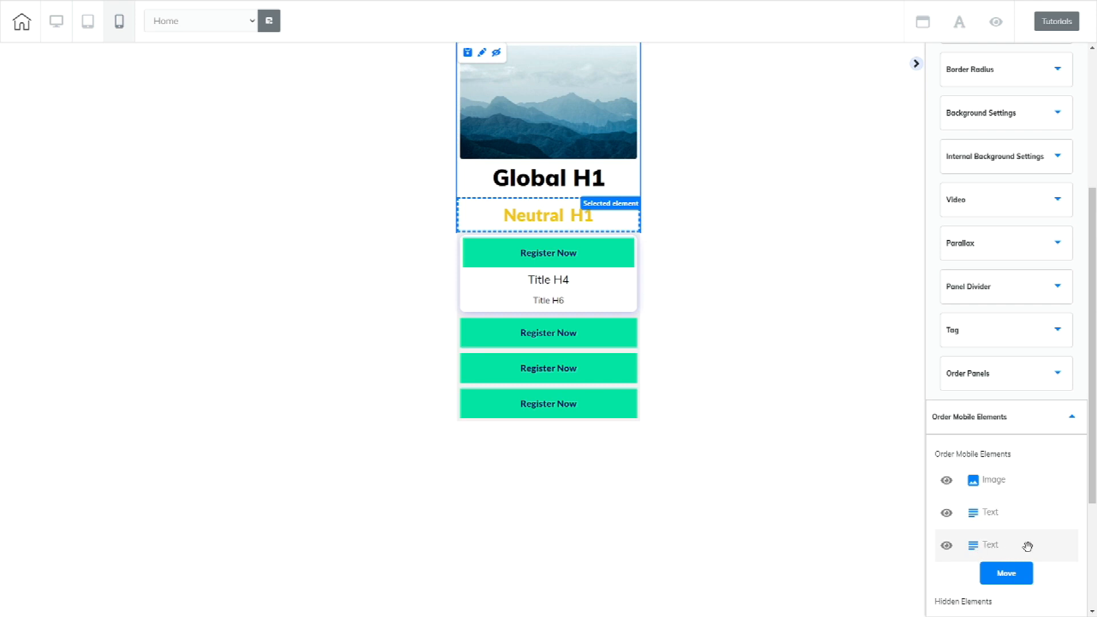
pyautogui.moveTo(978, 521); pyautogui.dragTo(1018, 476)
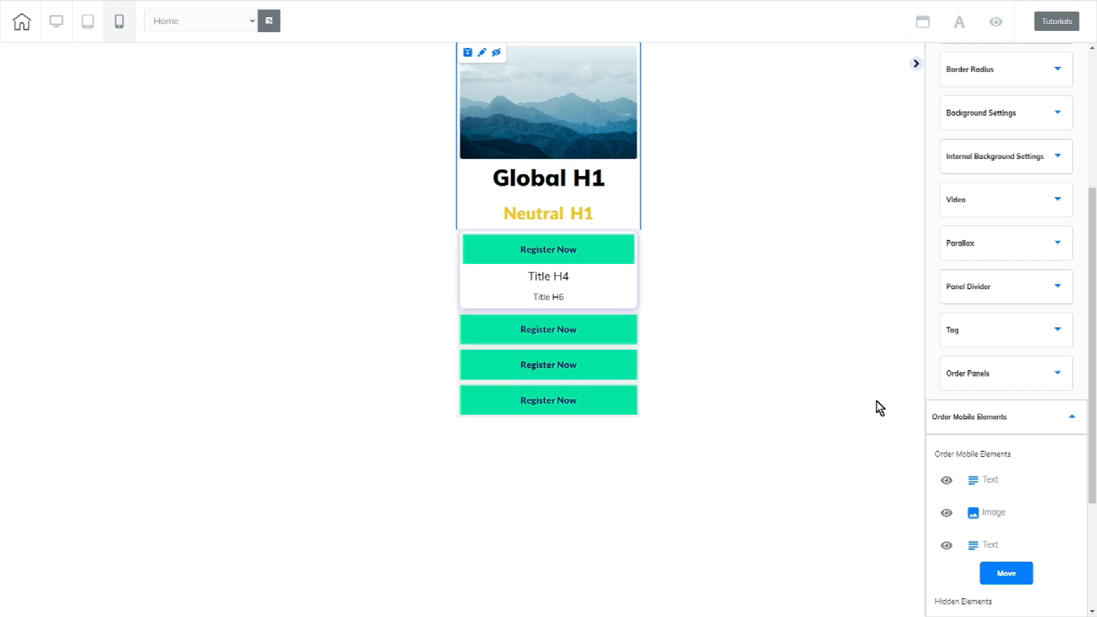
pyautogui.click(1012, 577)
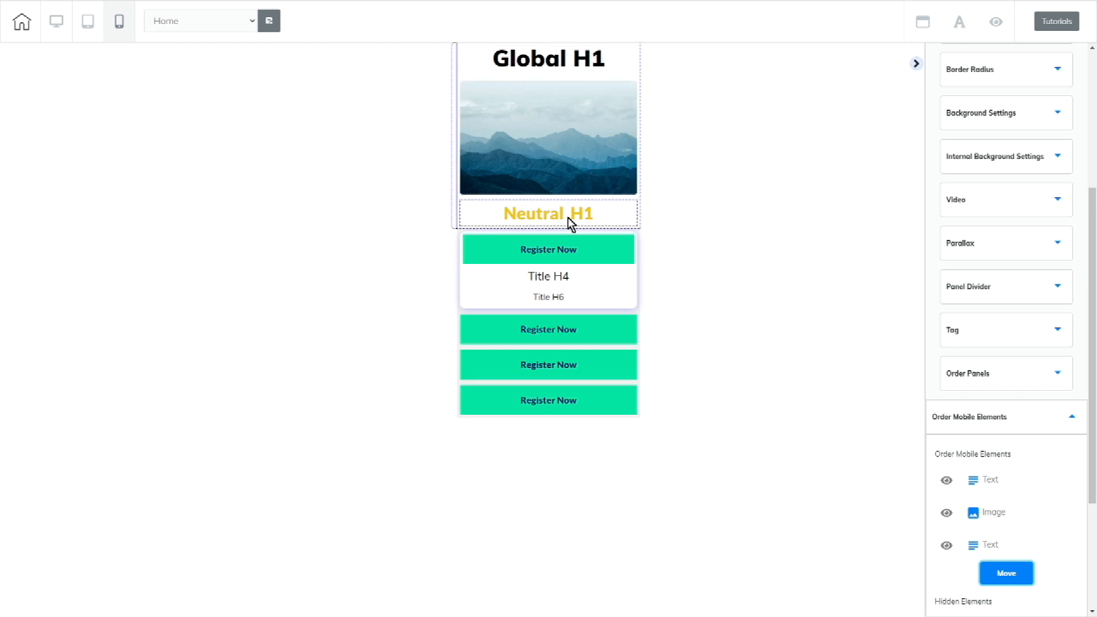
# - Set the Neutral H1 title's mobile spacing to 21 above and 27 below
pyautogui.click(499, 216)
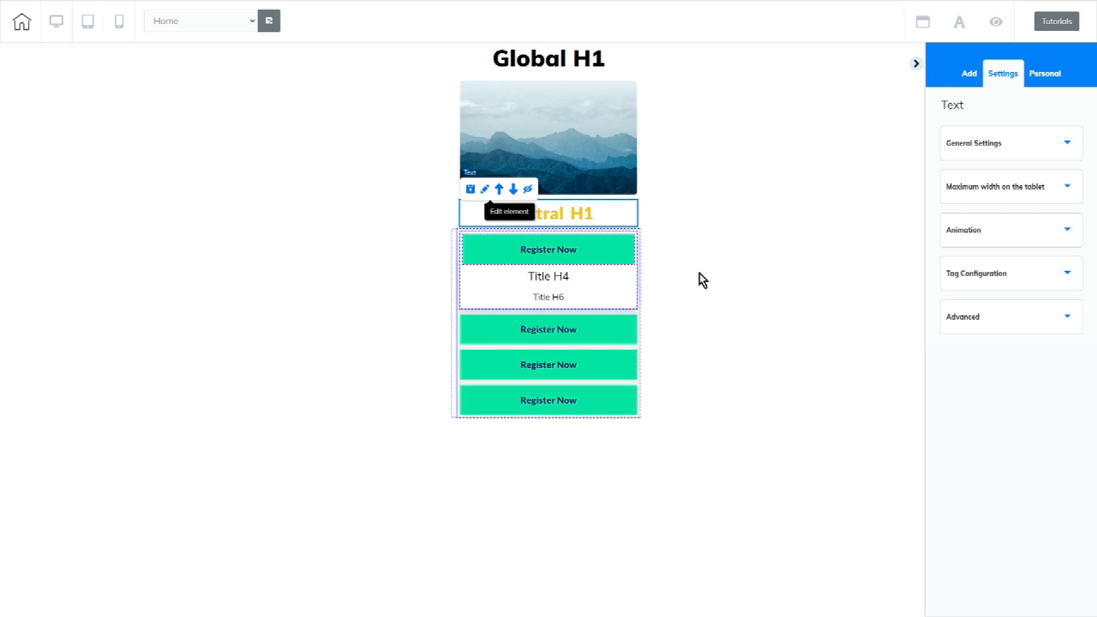
pyautogui.click(1021, 324)
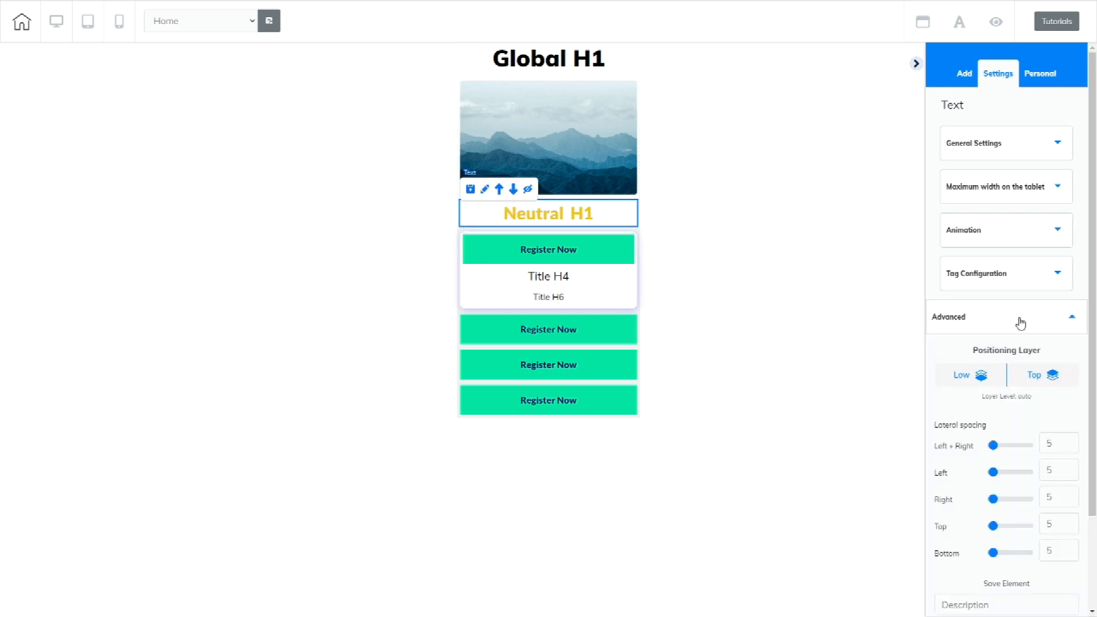
pyautogui.scroll(-2, 956, 428)
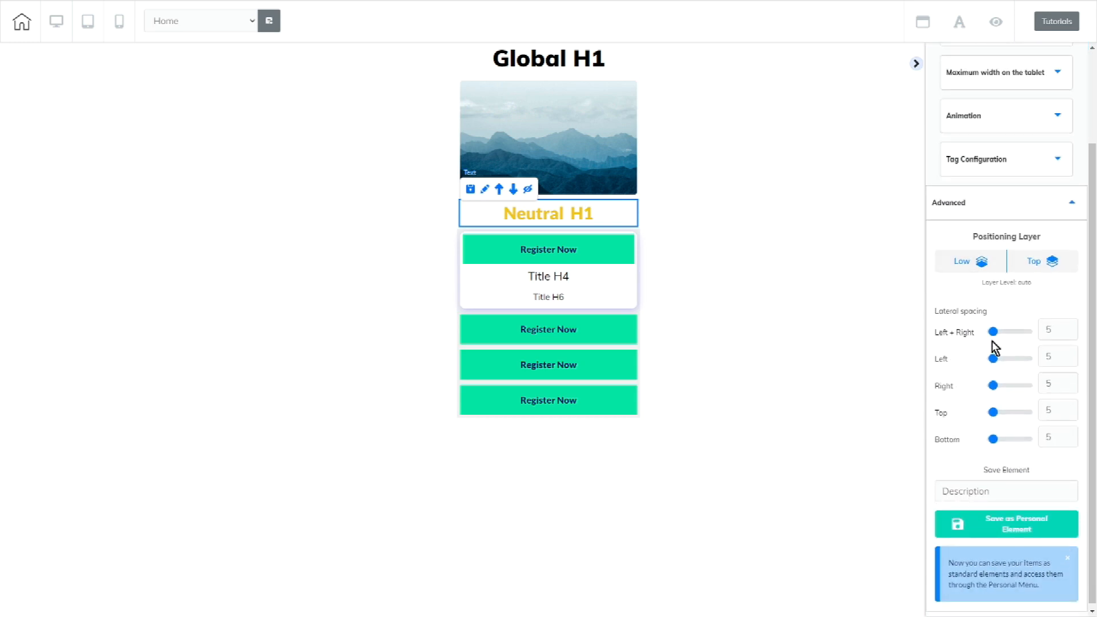
pyautogui.moveTo(995, 336)
pyautogui.mouseDown()
pyautogui.moveTo(1012, 339)
pyautogui.moveTo(995, 337)
pyautogui.mouseUp()
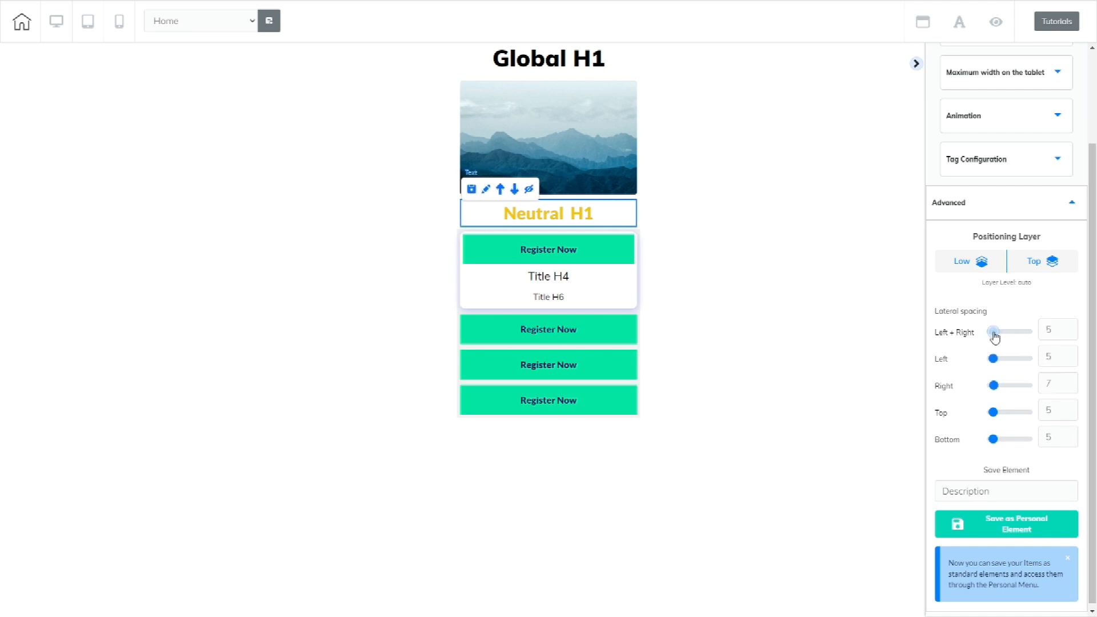
pyautogui.moveTo(994, 413); pyautogui.dragTo(1001, 439)
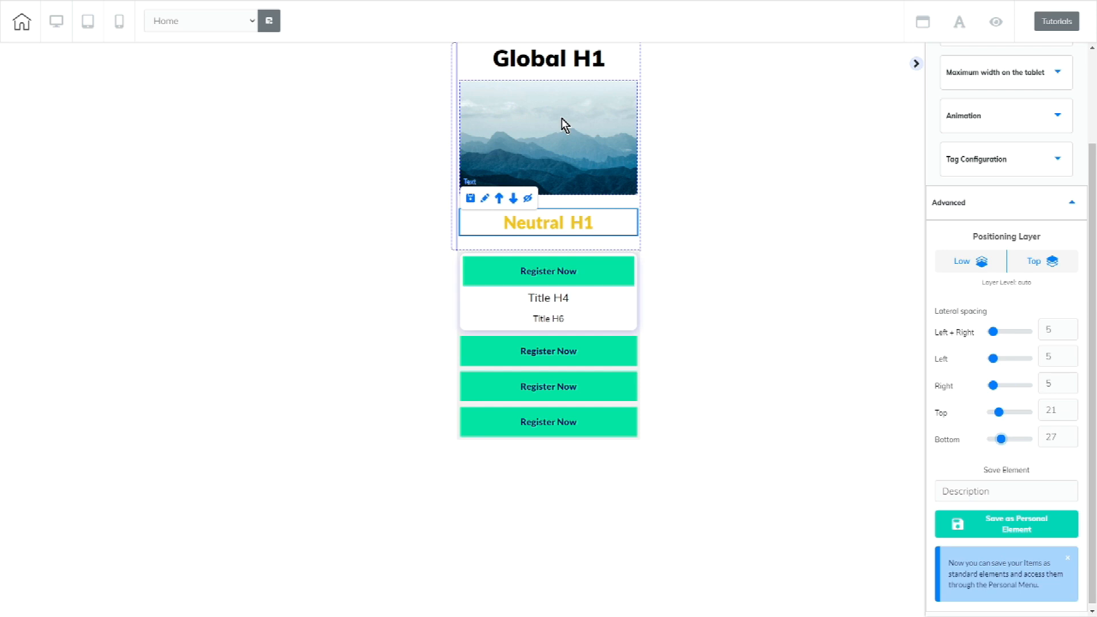
# - Set the mountain image's mobile spacing to 34 for both sides, 32 for the top and 29 for the bottom
pyautogui.click(562, 119)
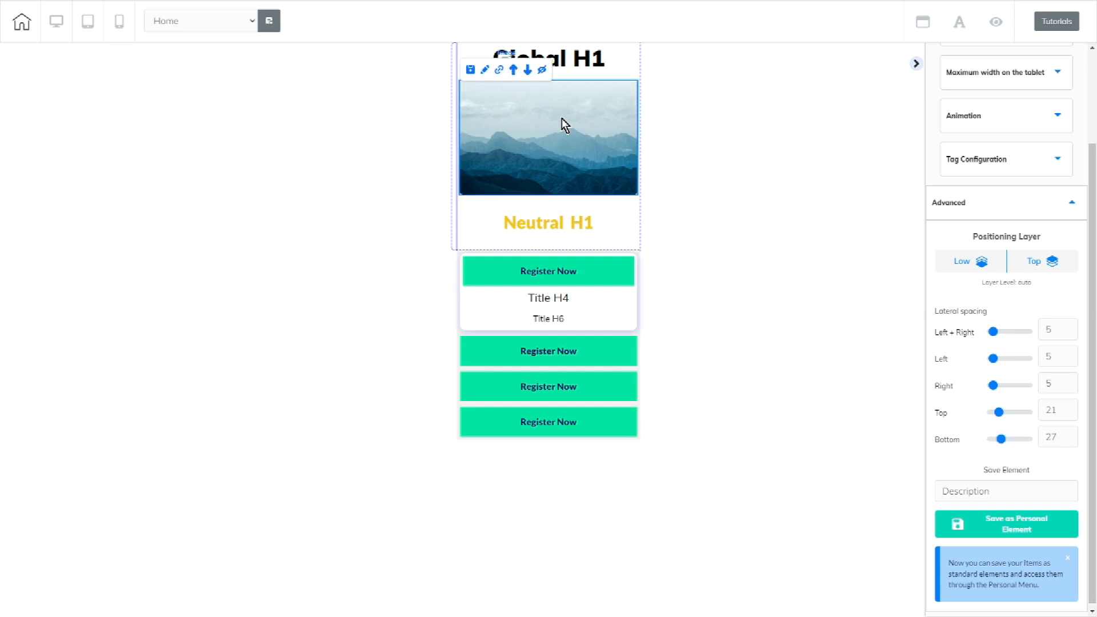
pyautogui.click(485, 71)
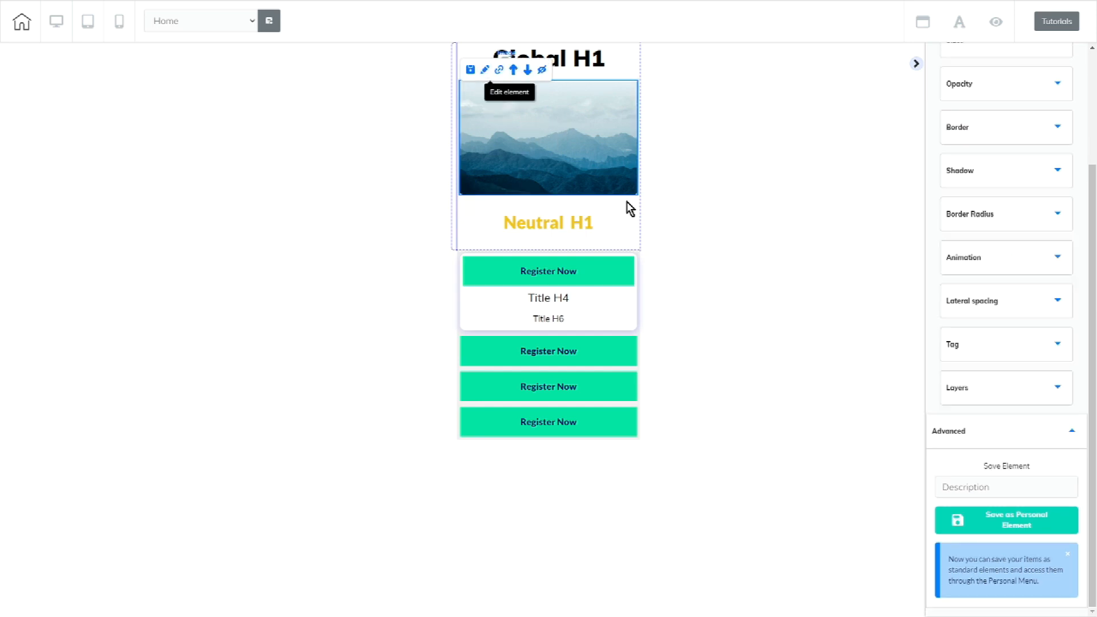
pyautogui.click(994, 311)
pyautogui.moveTo(944, 353); pyautogui.dragTo(965, 351)
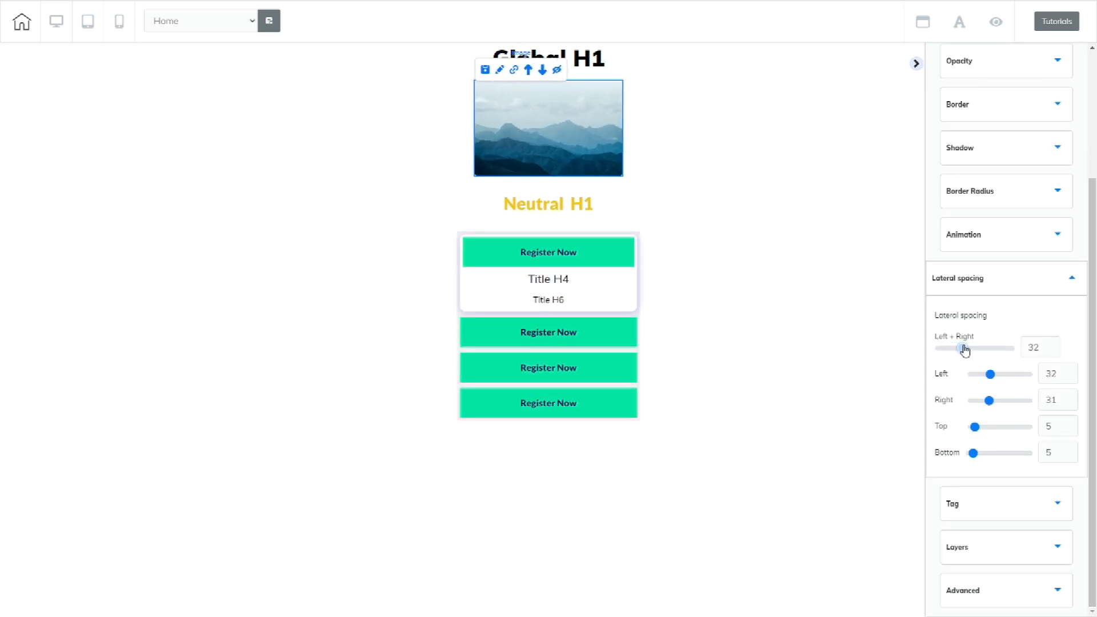
pyautogui.moveTo(975, 427); pyautogui.dragTo(986, 451)
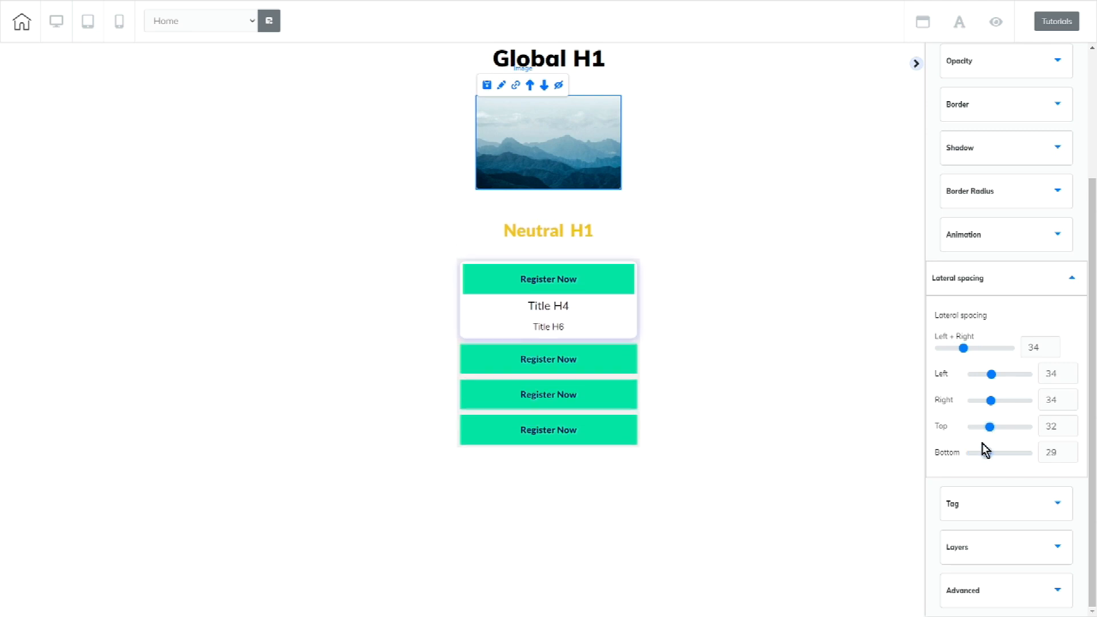
# - Try the mobile text alignments on the Global H1 title and leave it justified
pyautogui.click(584, 70)
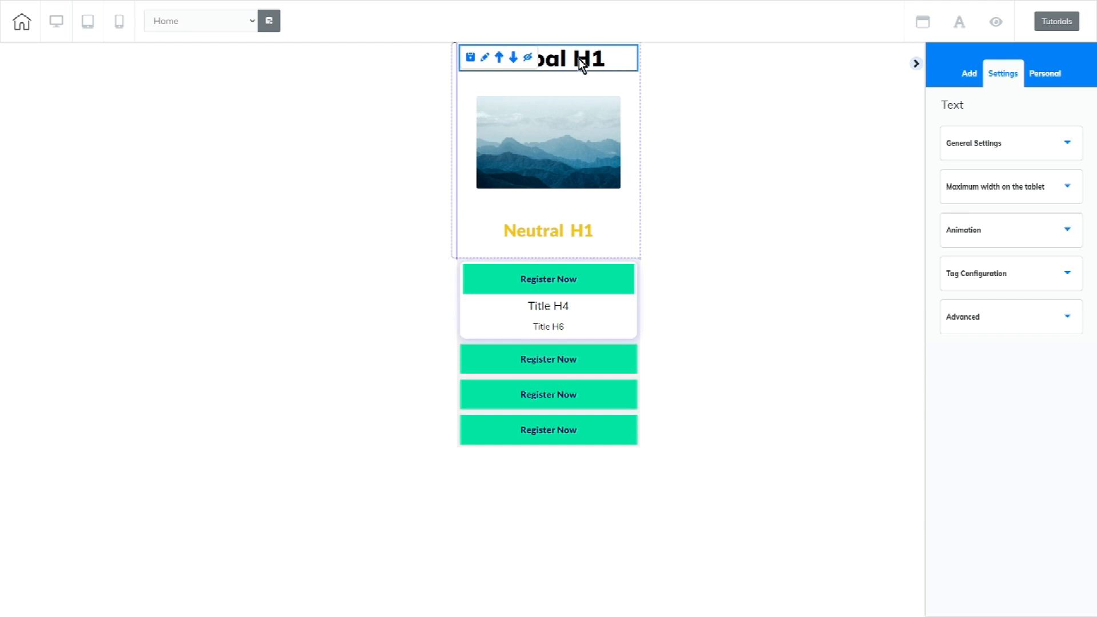
pyautogui.click(1022, 142)
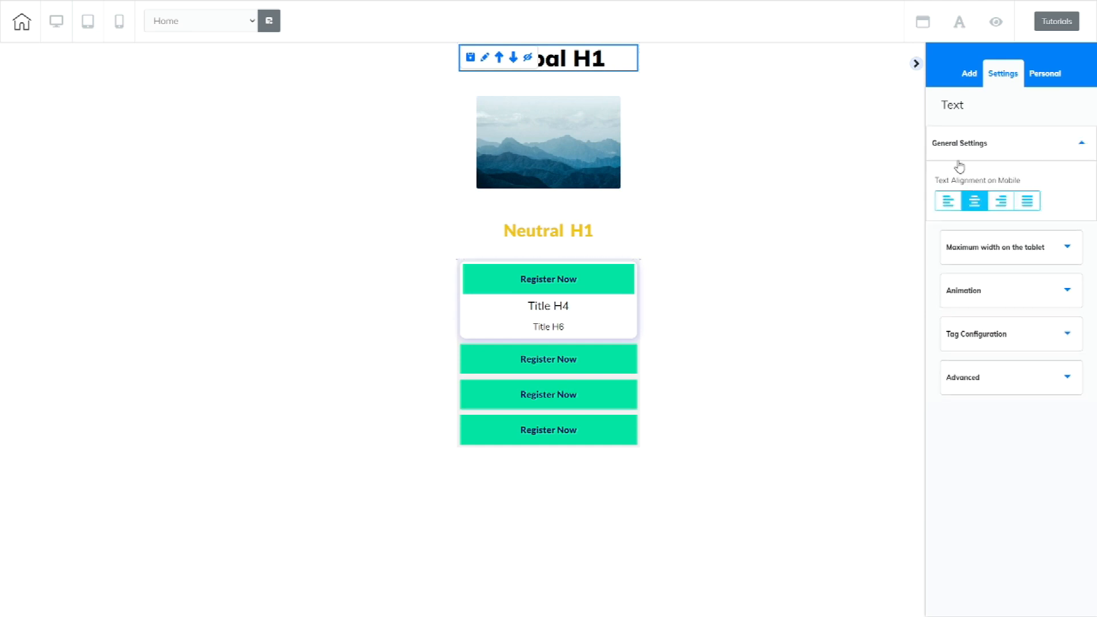
pyautogui.click(948, 203)
pyautogui.click(975, 203)
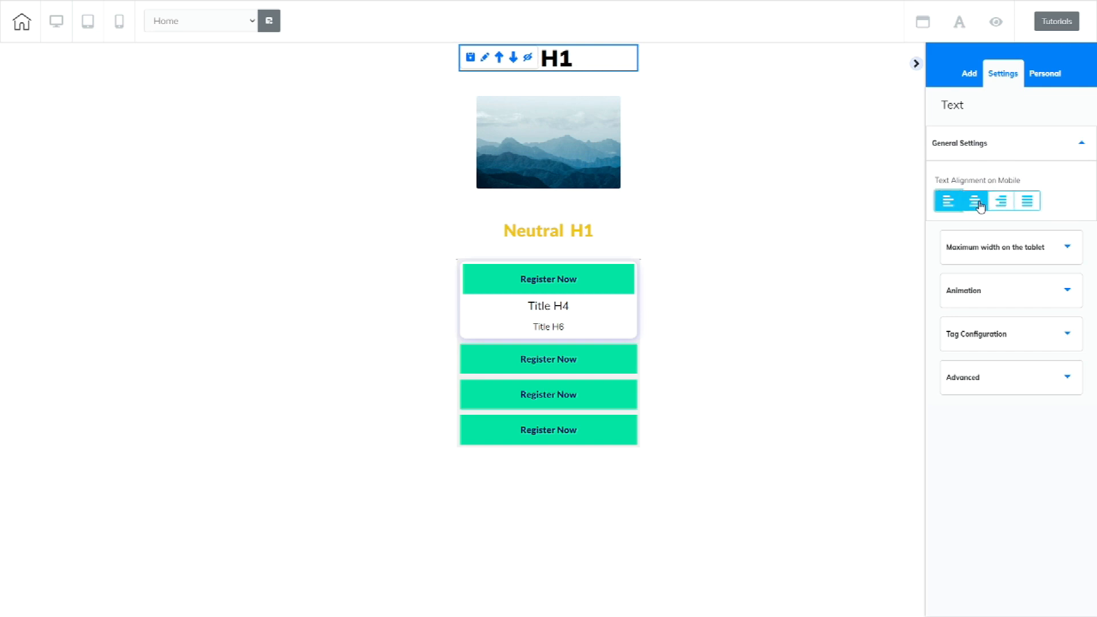
pyautogui.click(1001, 204)
pyautogui.click(1029, 204)
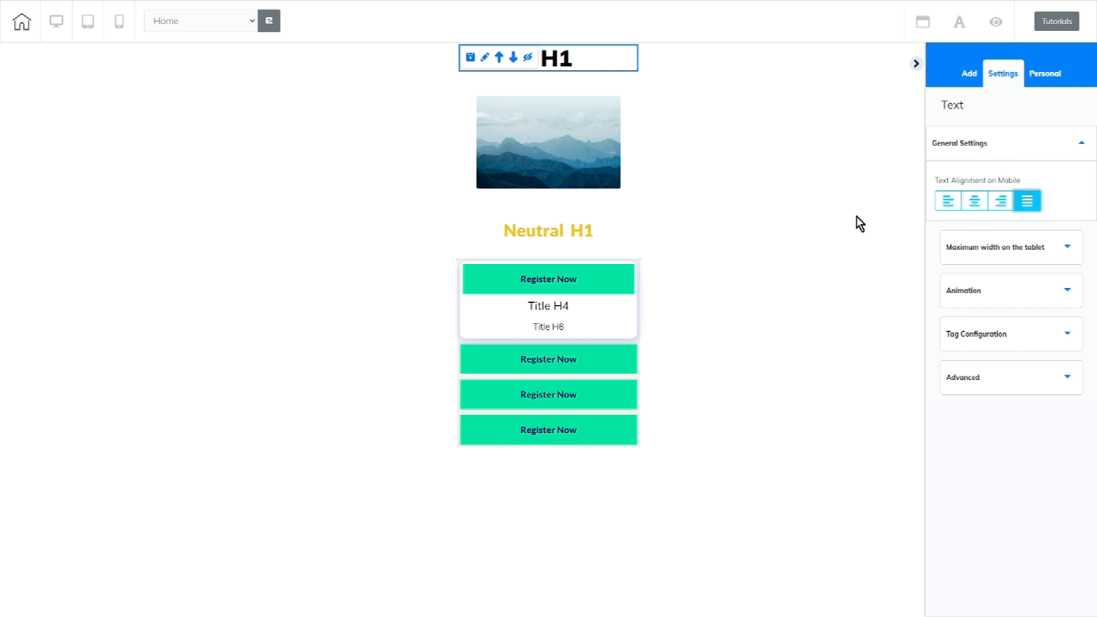
# - Set the Neutral H1 title's mobile size to 28 and its mobile text alignment to justified
pyautogui.click(572, 230)
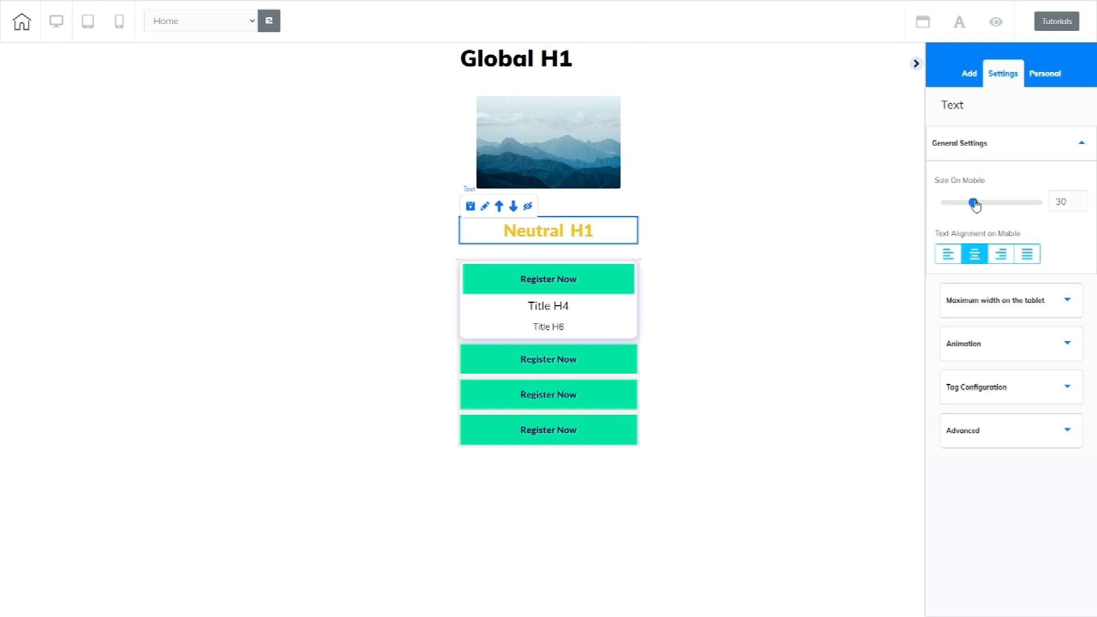
pyautogui.moveTo(977, 207); pyautogui.dragTo(971, 205)
pyautogui.click(947, 257)
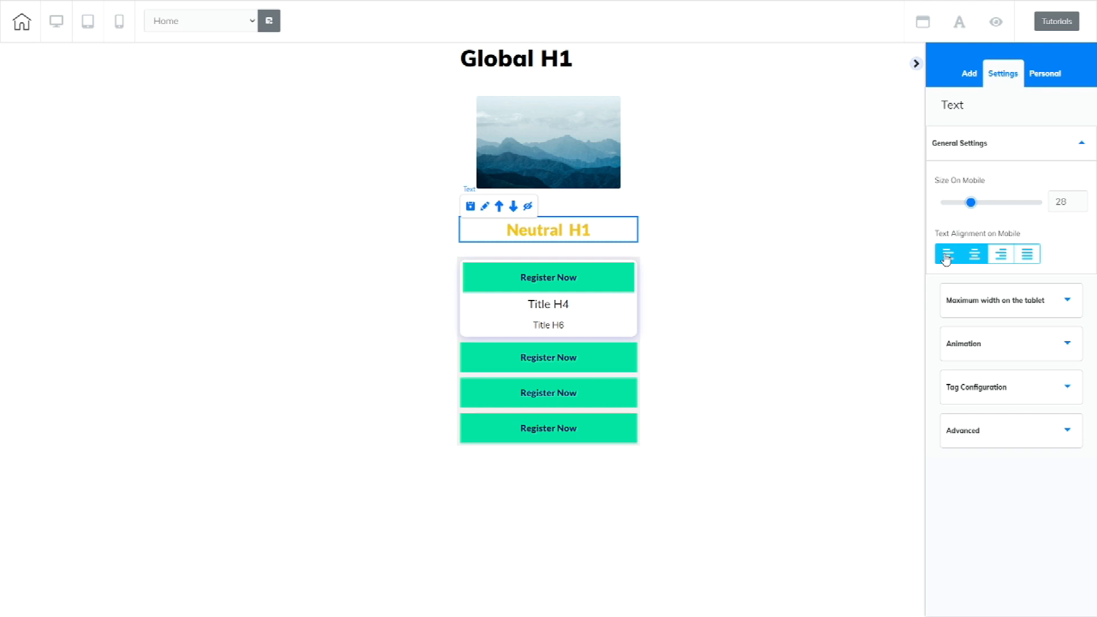
pyautogui.click(975, 255)
pyautogui.click(1001, 254)
pyautogui.click(1027, 253)
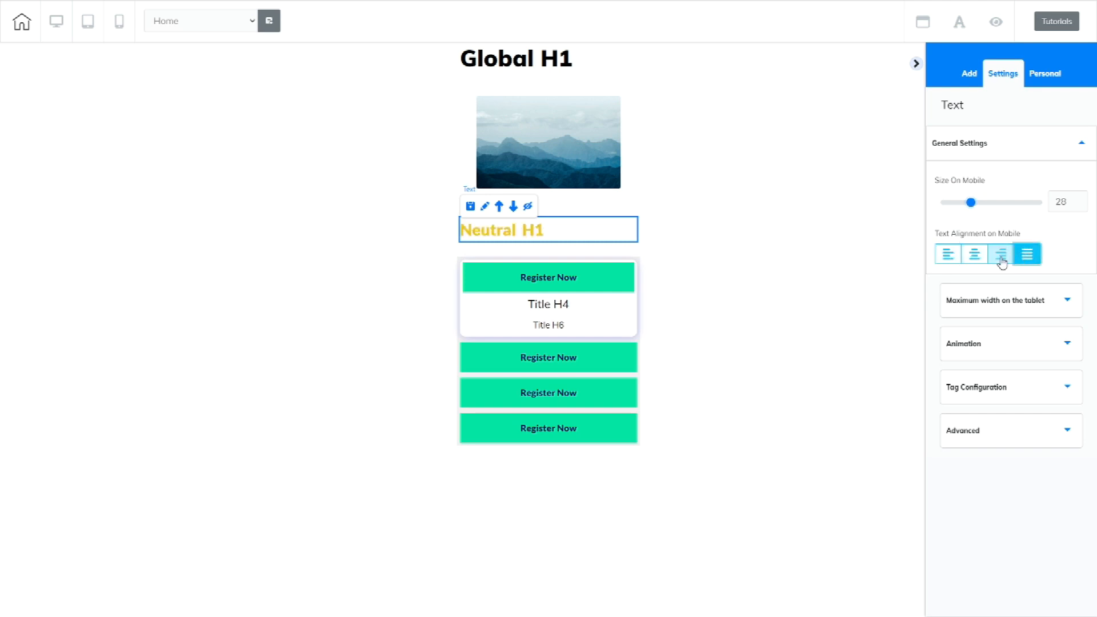
# - Reorder the second panel's mobile elements so the box comes after the three buttons
pyautogui.click(451, 278)
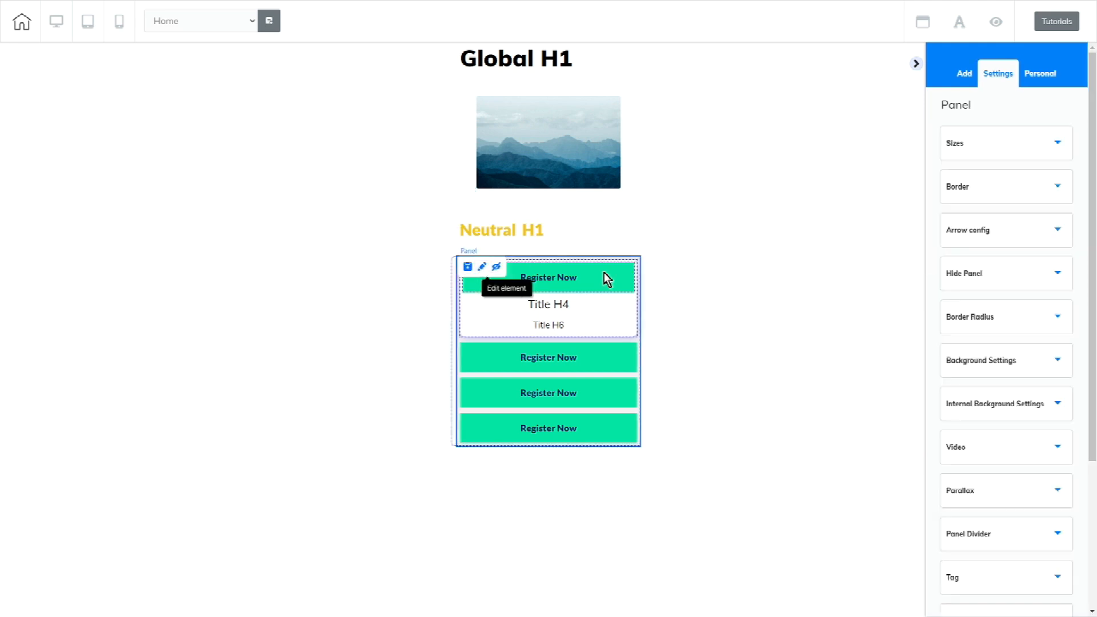
pyautogui.scroll(-3, 1083, 395)
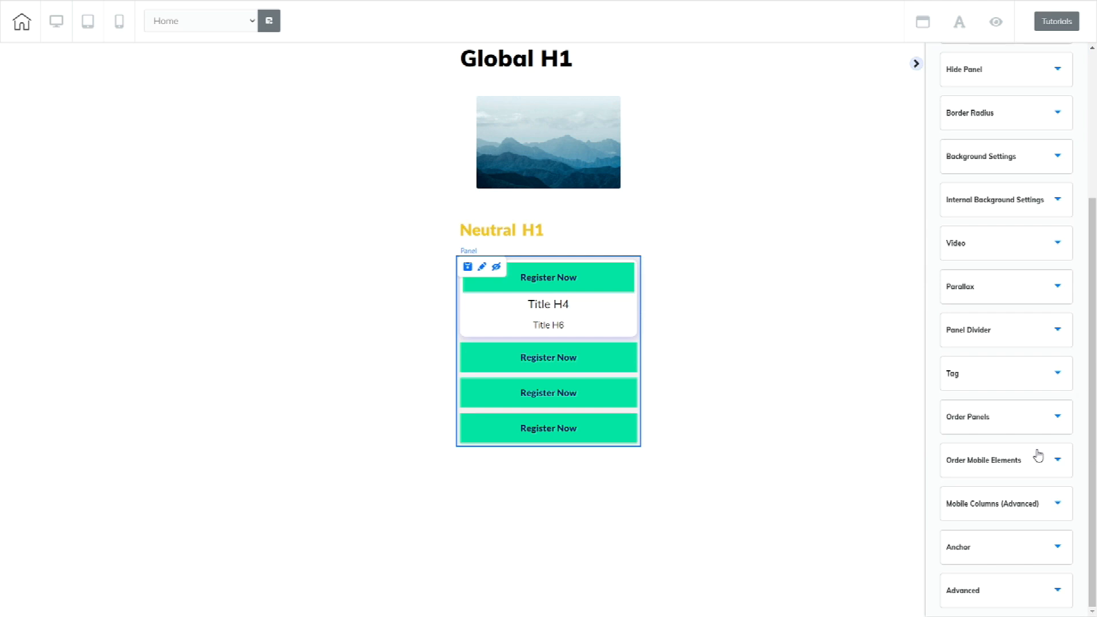
pyautogui.click(1023, 469)
pyautogui.scroll(-3, 938, 446)
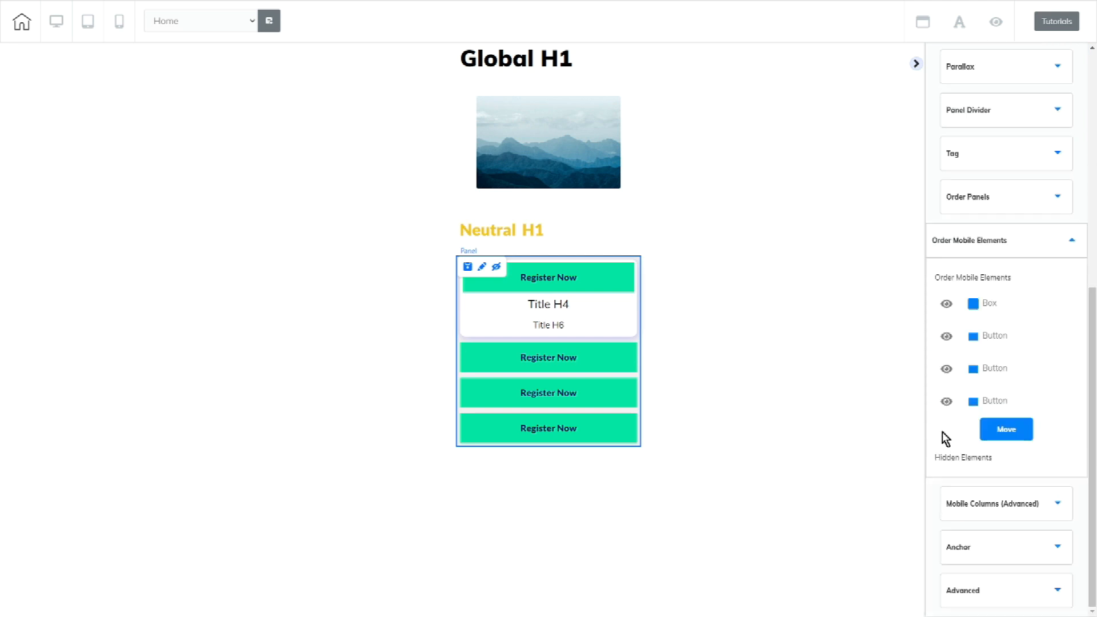
pyautogui.click(973, 412)
pyautogui.moveTo(976, 402); pyautogui.dragTo(970, 314)
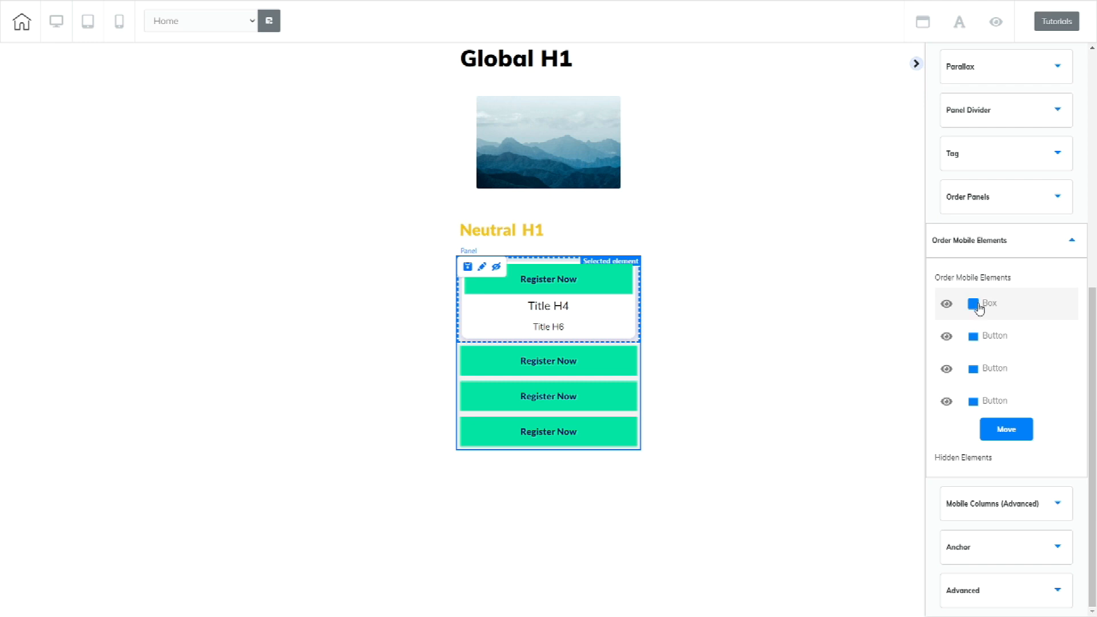
pyautogui.moveTo(981, 300); pyautogui.dragTo(984, 407)
pyautogui.click(1008, 430)
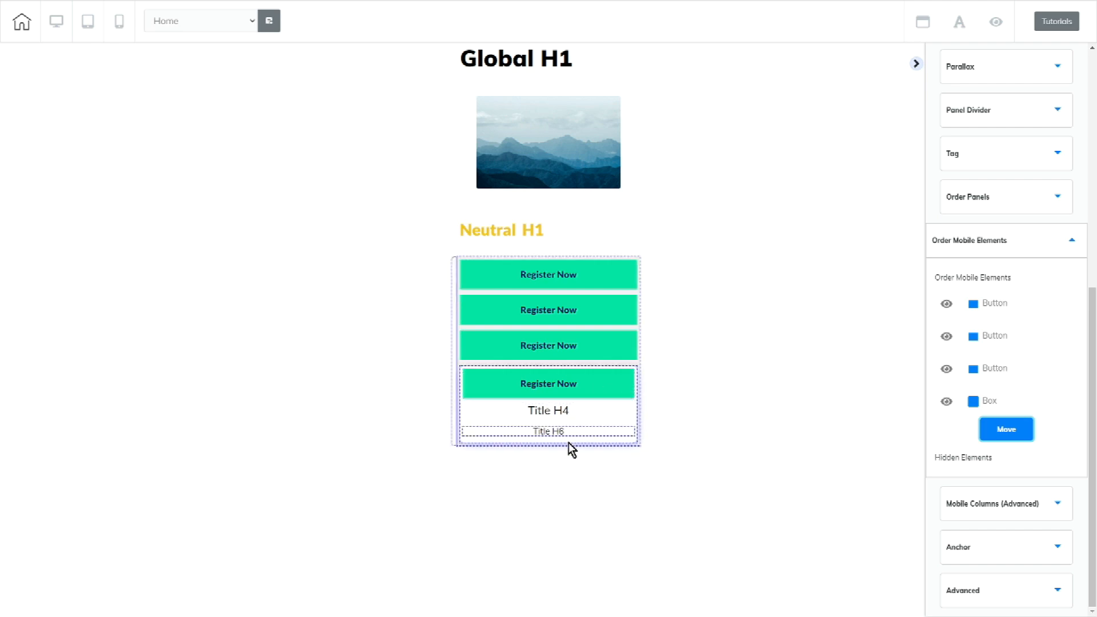
# - Move the Register Now button inside the box below the Title H4 and Title H6 texts
pyautogui.click(461, 441)
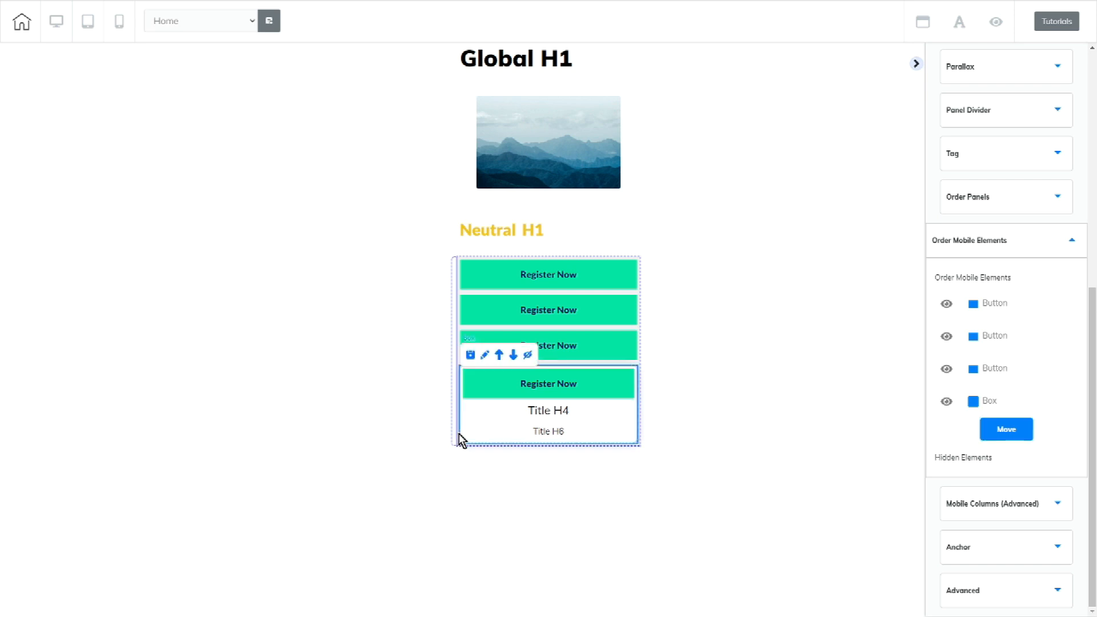
pyautogui.click(485, 356)
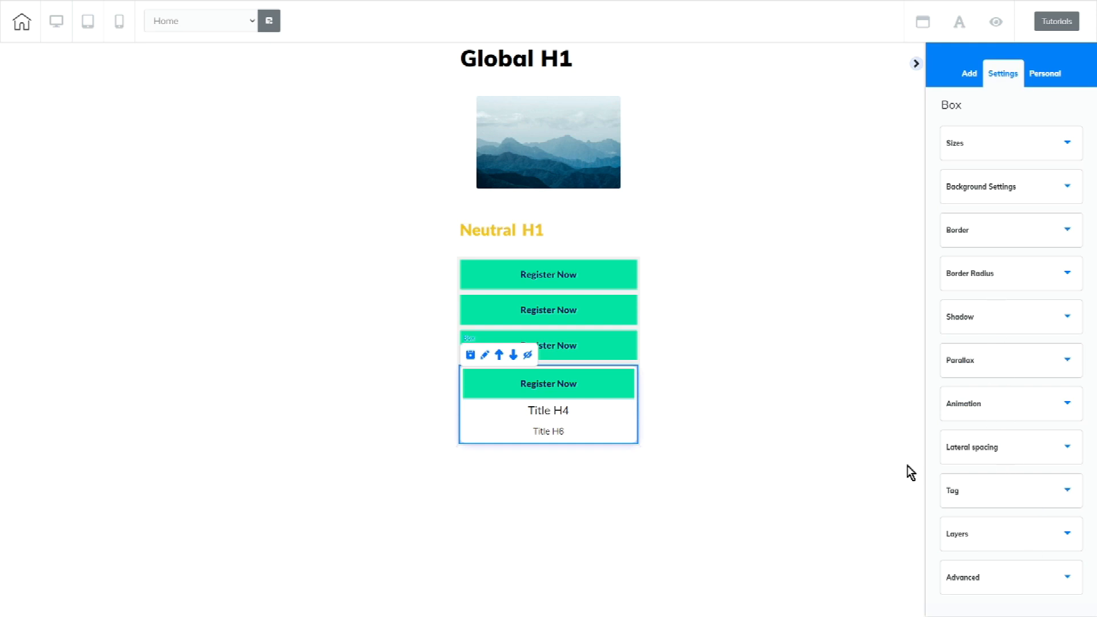
pyautogui.click(562, 393)
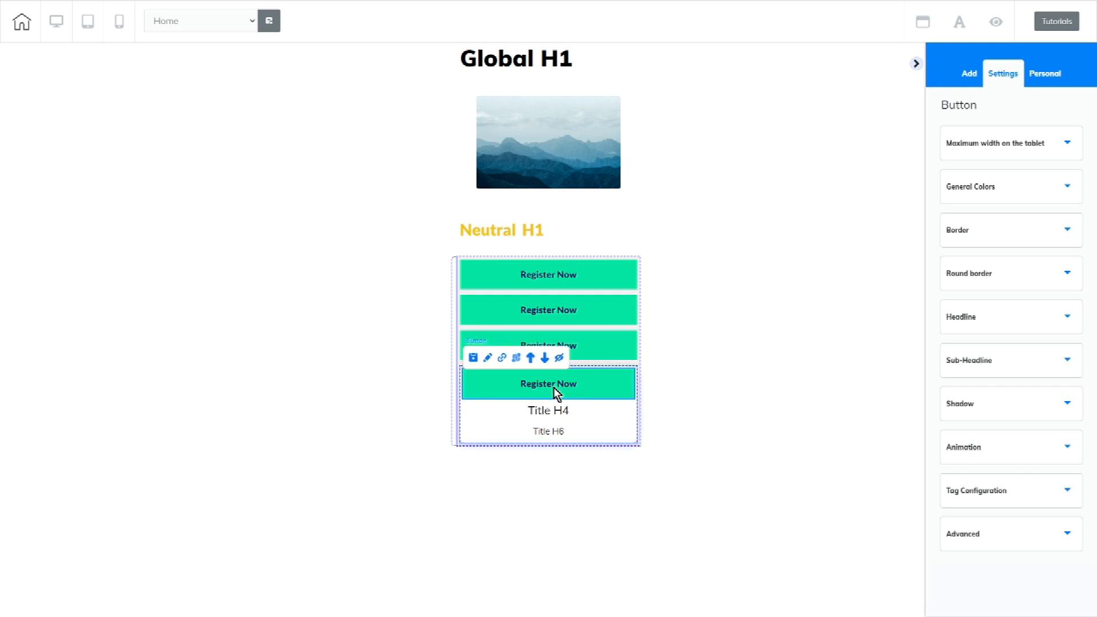
pyautogui.click(545, 359)
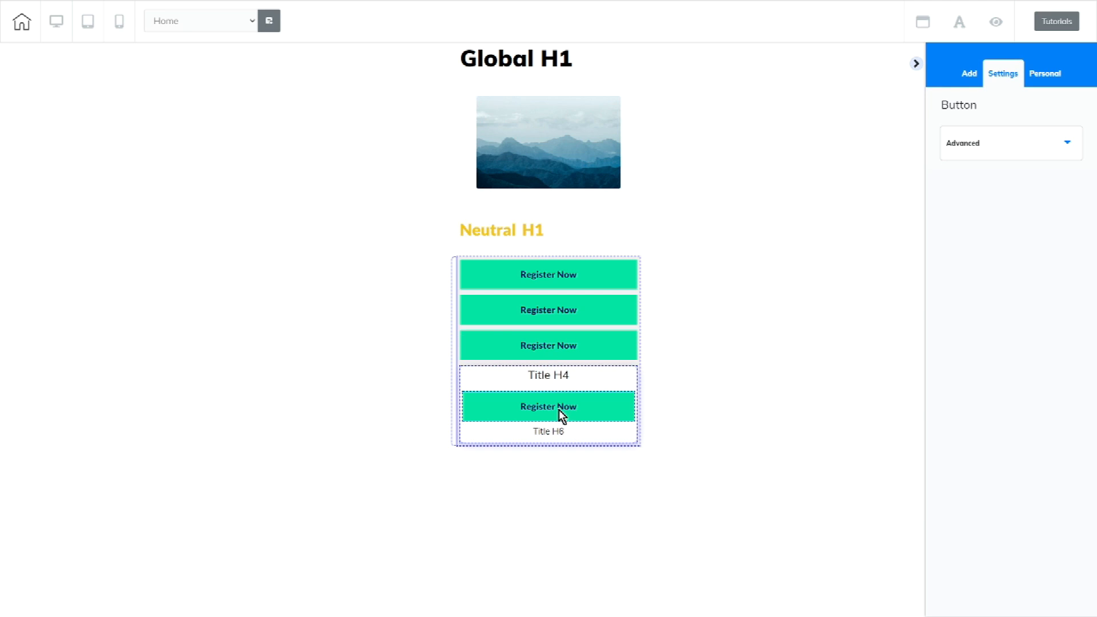
pyautogui.click(553, 416)
pyautogui.click(544, 380)
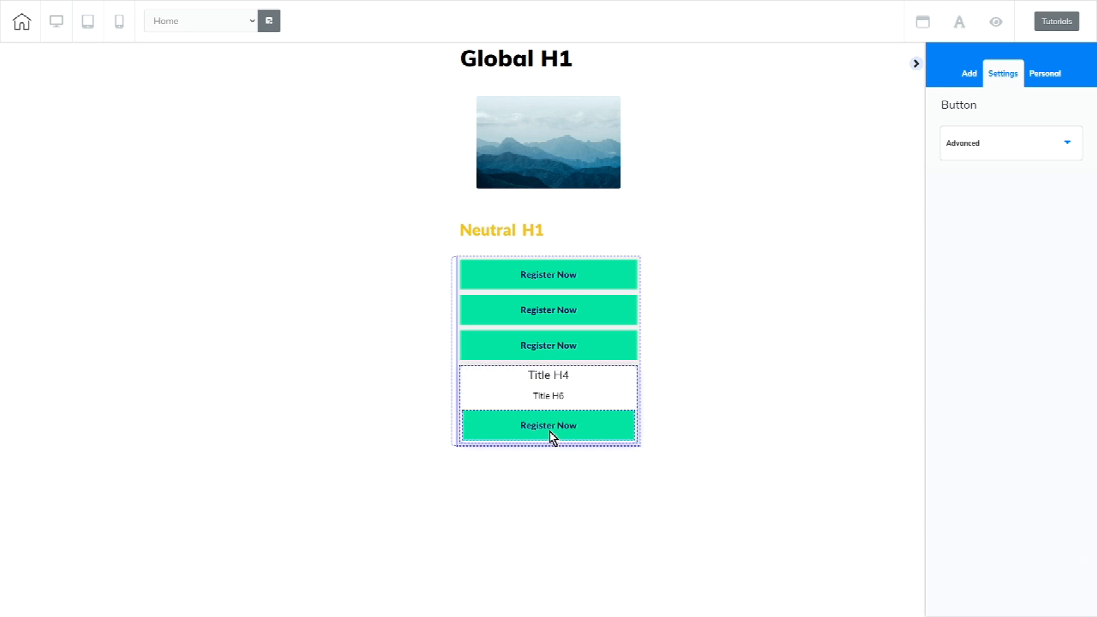
# - Set the mobile font size of the first Register Now button's headline to 21
pyautogui.click(481, 280)
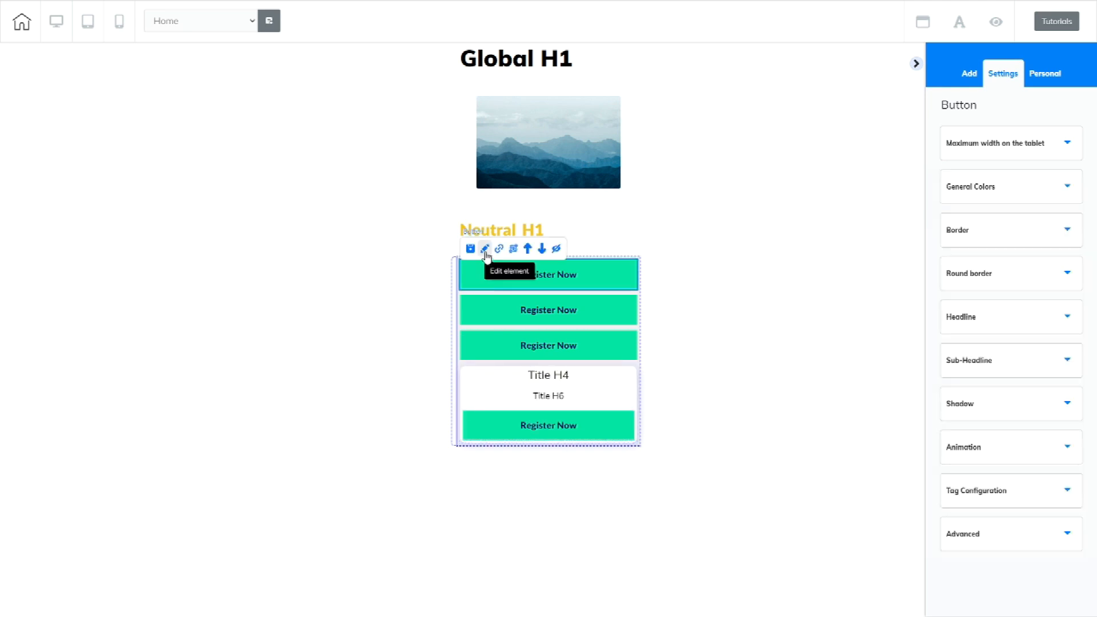
pyautogui.click(1019, 327)
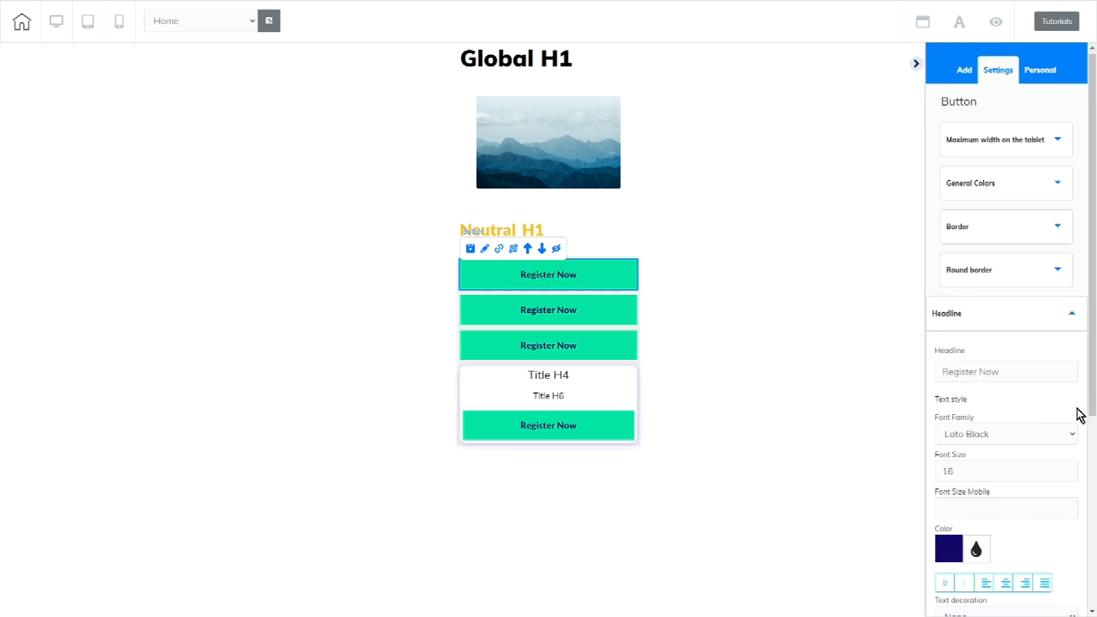
pyautogui.scroll(-3, 1078, 412)
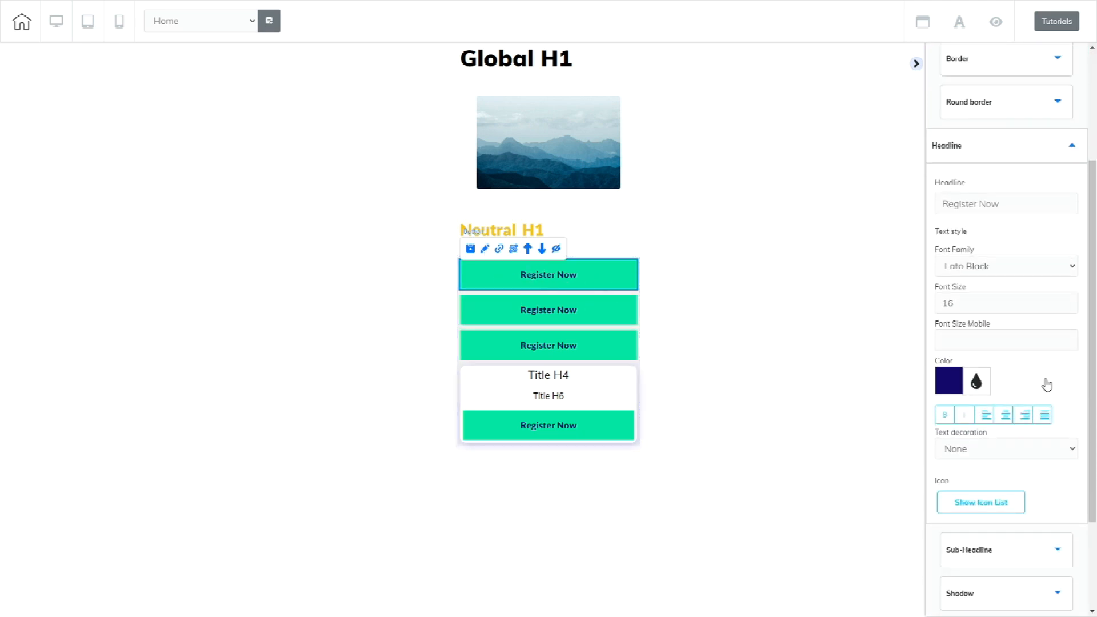
pyautogui.click(1070, 338)
pyautogui.click(1070, 338)
pyautogui.click(1070, 338)
pyautogui.click(1070, 338)
pyautogui.click(1070, 338)
pyautogui.click(1071, 339)
pyautogui.click(1071, 338)
pyautogui.click(1071, 339)
pyautogui.click(1070, 338)
pyautogui.click(1071, 338)
pyautogui.click(1071, 339)
pyautogui.click(1071, 339)
# - Set the first Register Now button's lateral spacing to 24 left and right, 30 top and 38 bottom
pyautogui.scroll(-3, 1085, 343)
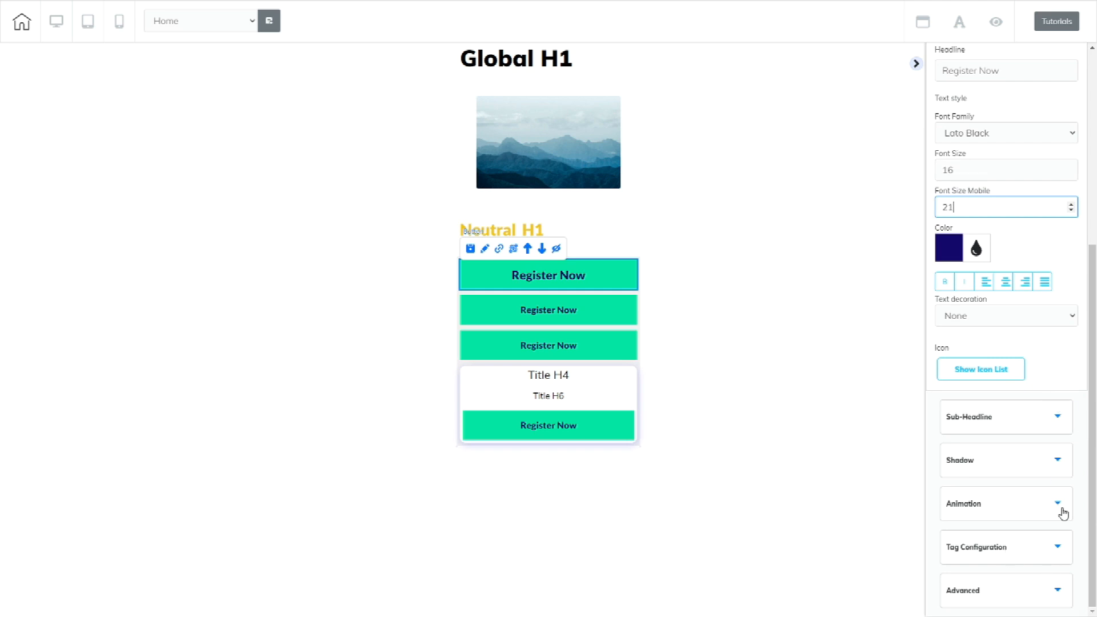
pyautogui.scroll(5, 1058, 507)
pyautogui.scroll(2, 1054, 504)
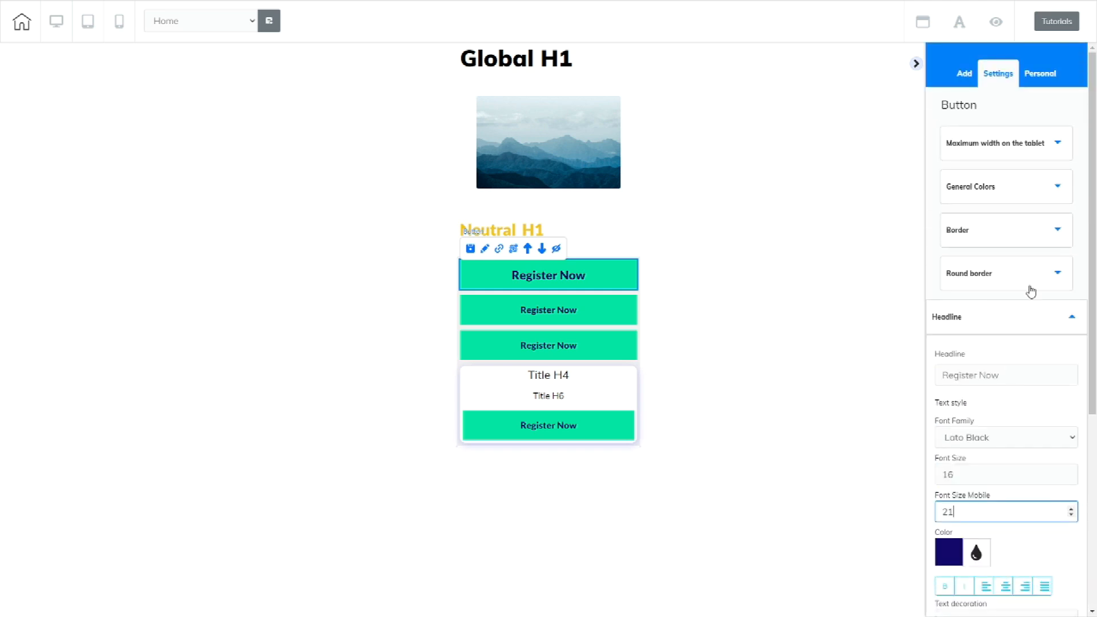
pyautogui.scroll(-6, 1084, 355)
pyautogui.click(1019, 592)
pyautogui.scroll(-7, 1089, 475)
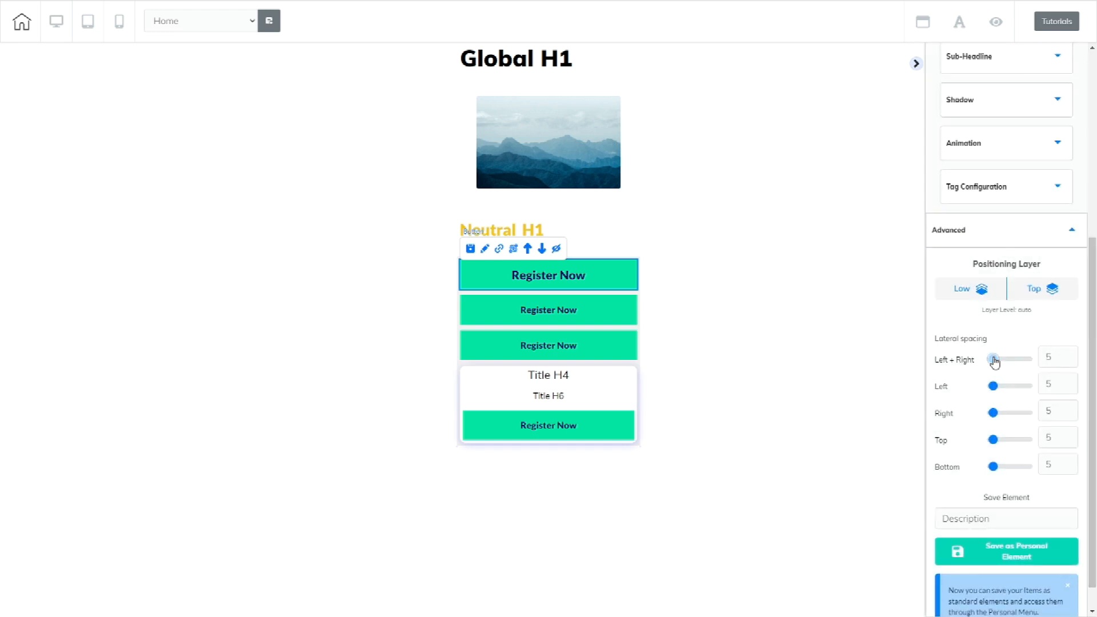
pyautogui.moveTo(994, 361); pyautogui.dragTo(1001, 359)
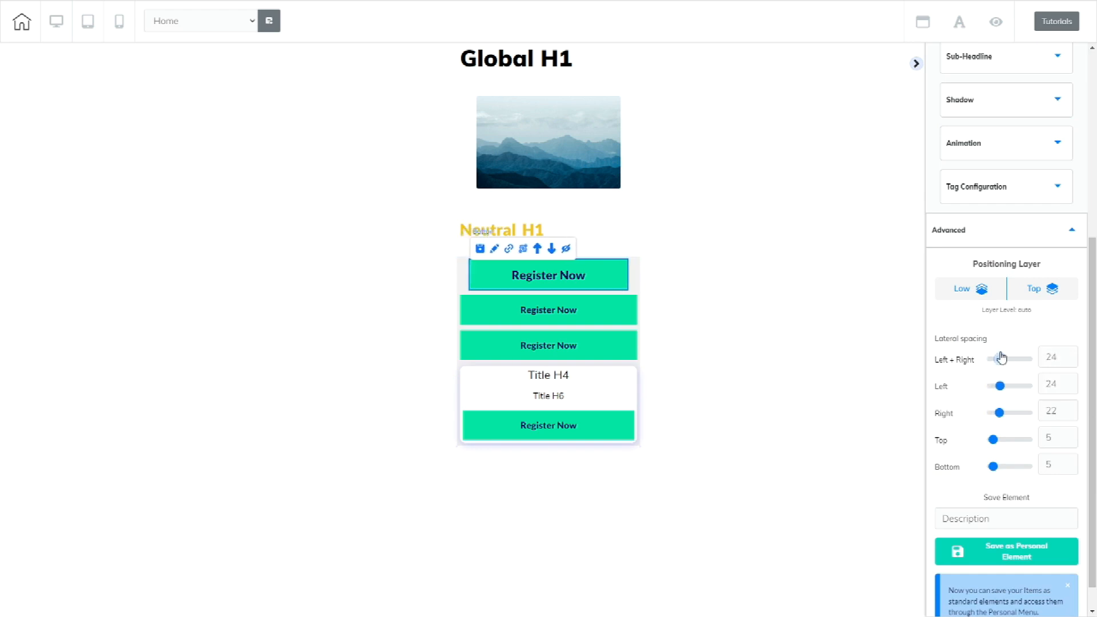
pyautogui.moveTo(994, 440); pyautogui.dragTo(1006, 466)
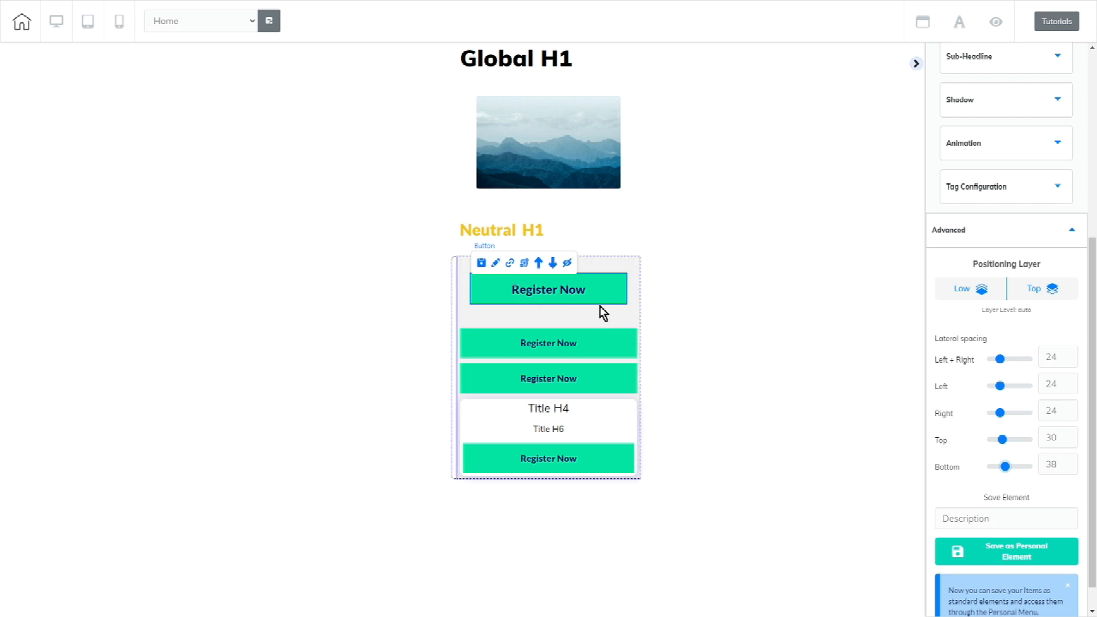
# - Set the combined left and right spacing of the second and third Register Now buttons to 24
pyautogui.click(591, 345)
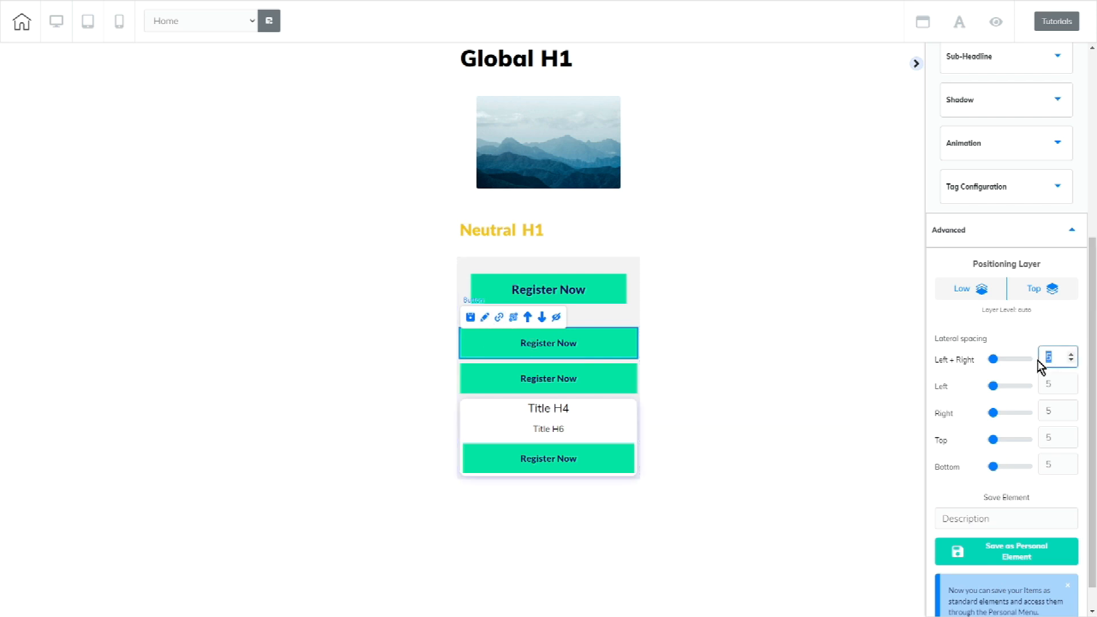
pyautogui.write('24')
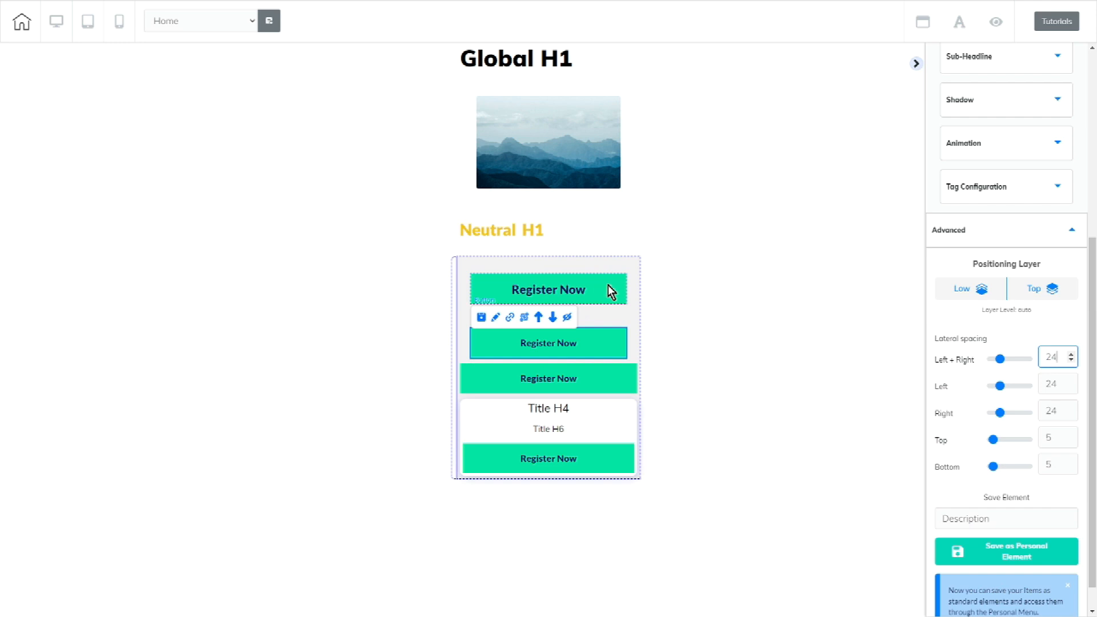
pyautogui.click(616, 375)
pyautogui.doubleClick(1054, 357)
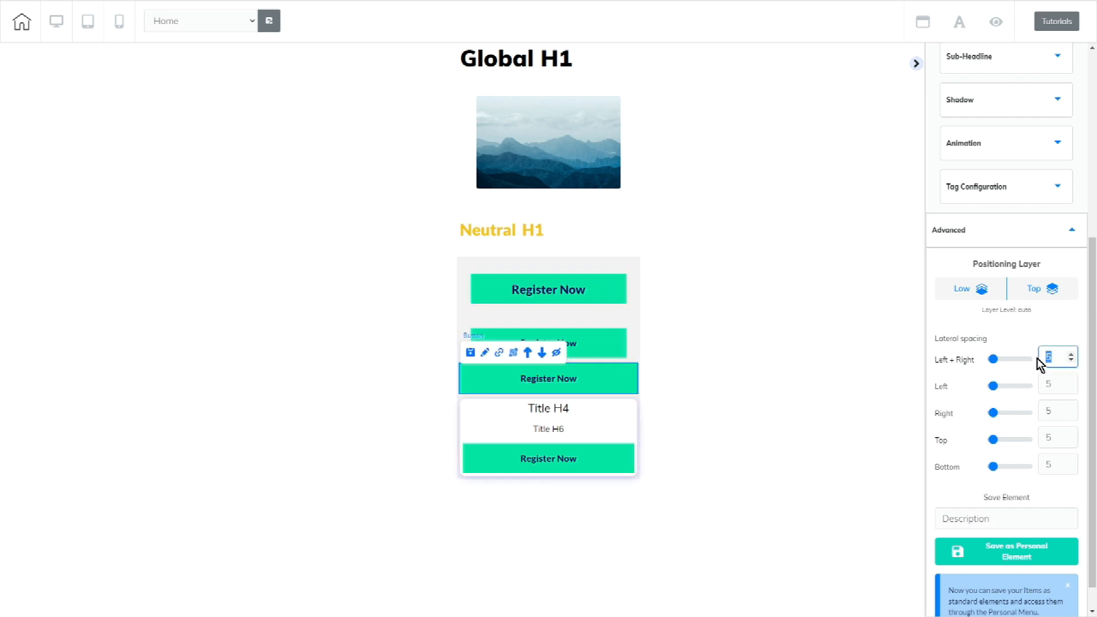
pyautogui.write('24')
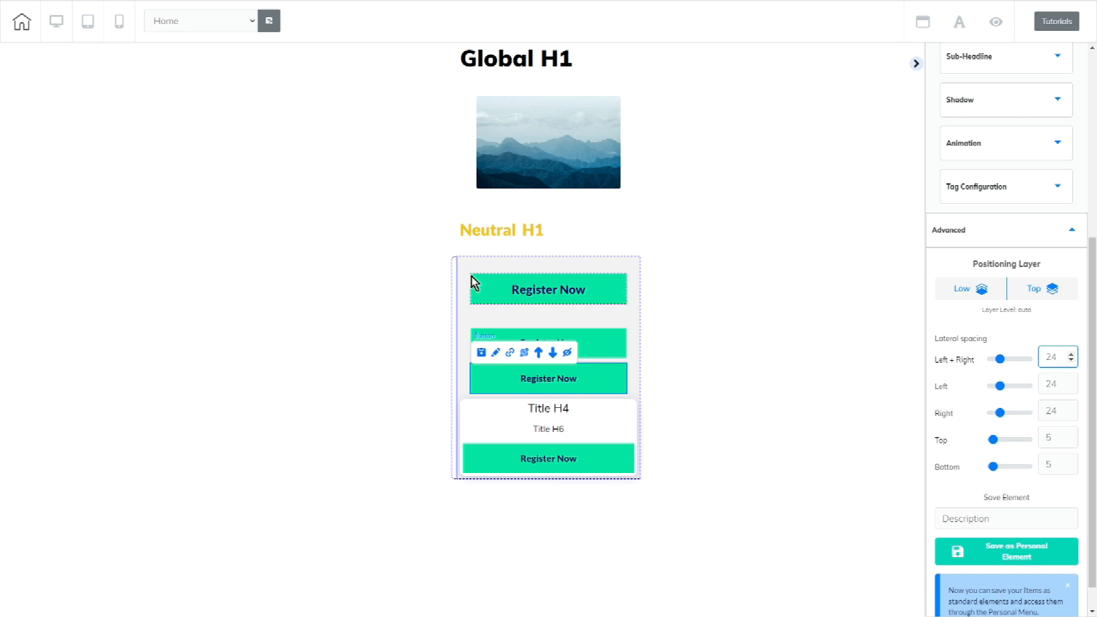
# - Enable mobile columns on the second panel and set the grid to 3
pyautogui.click(453, 265)
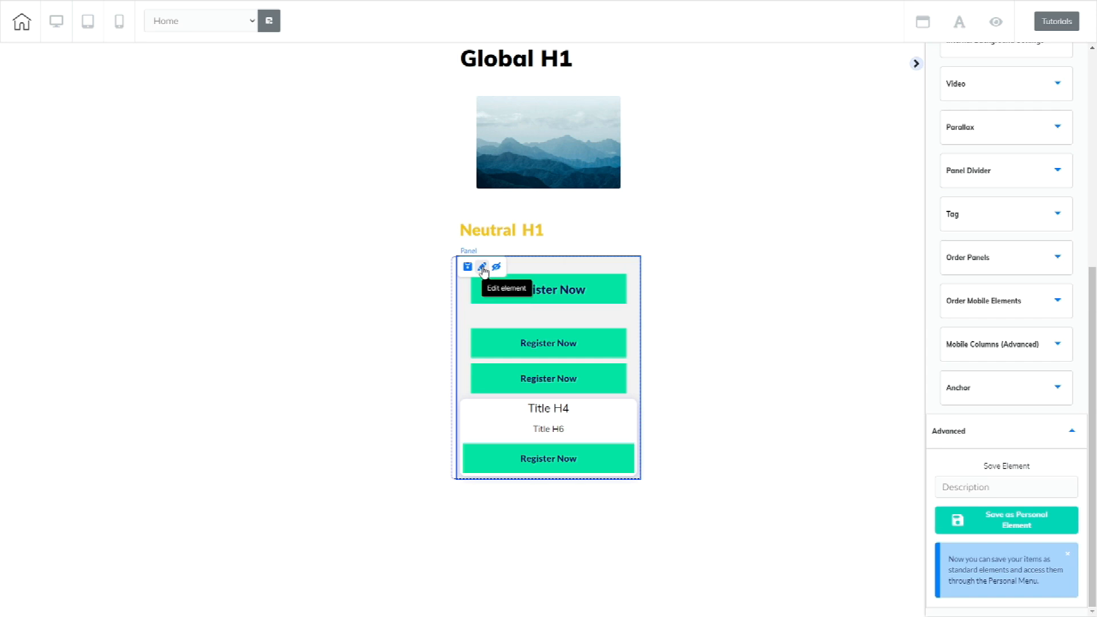
pyautogui.click(1014, 349)
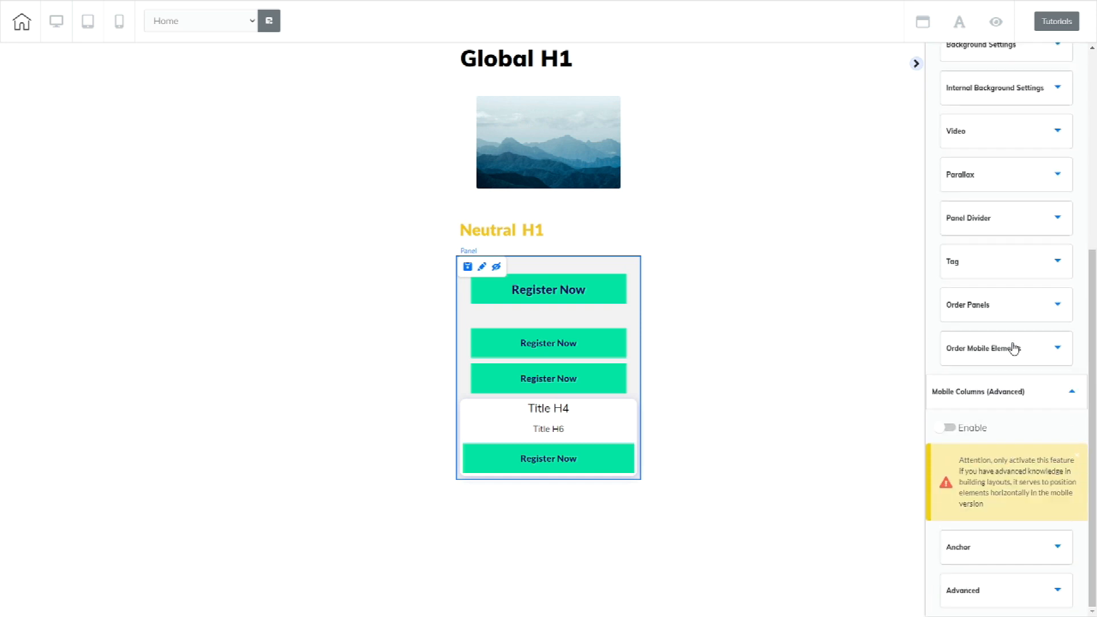
pyautogui.click(953, 428)
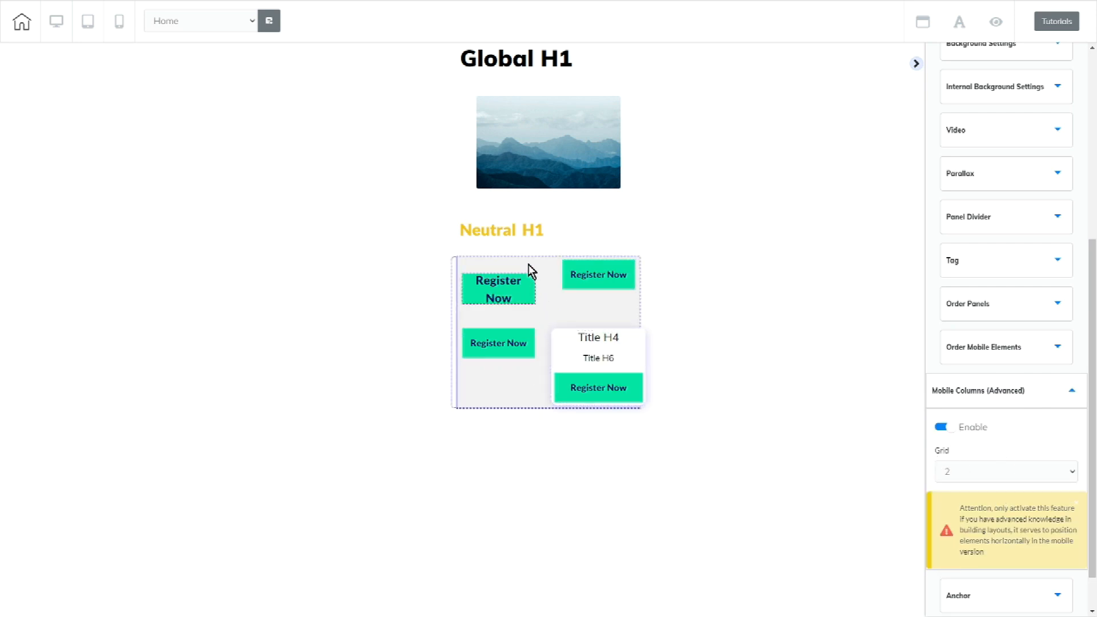
pyautogui.click(966, 472)
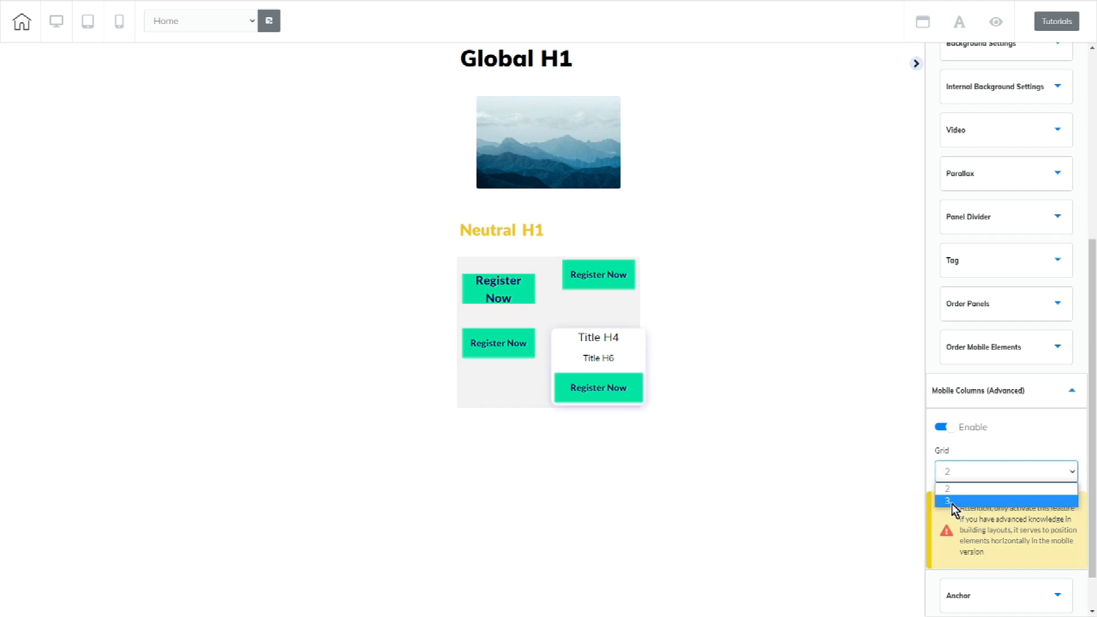
pyautogui.click(953, 502)
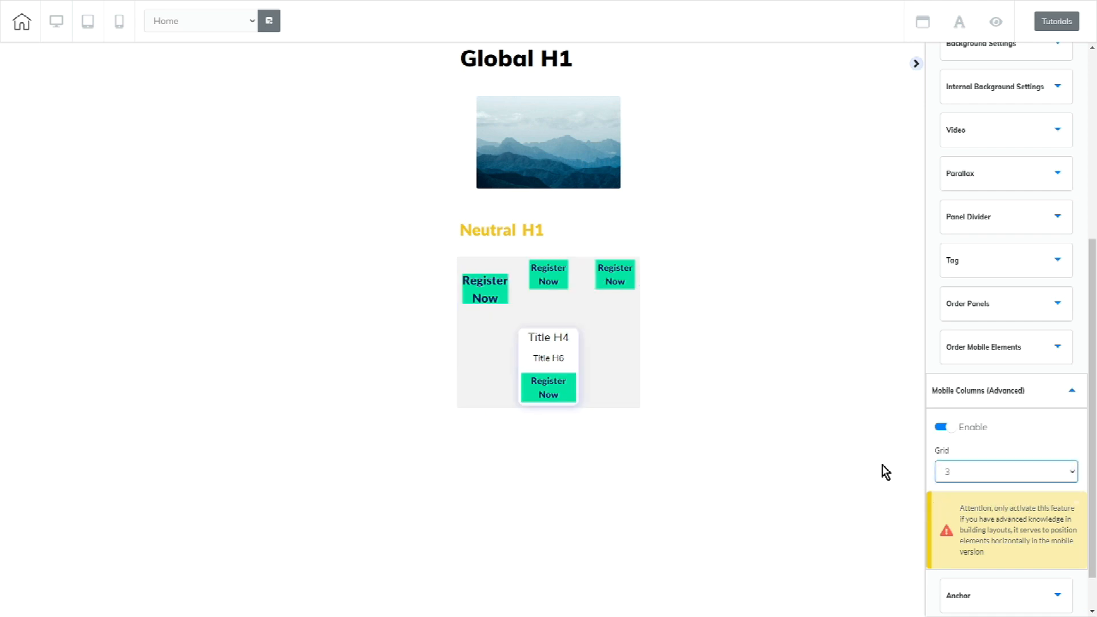
# - Reduce the first Register Now button's top spacing to about 2 to bring it level with the other two buttons
pyautogui.click(501, 279)
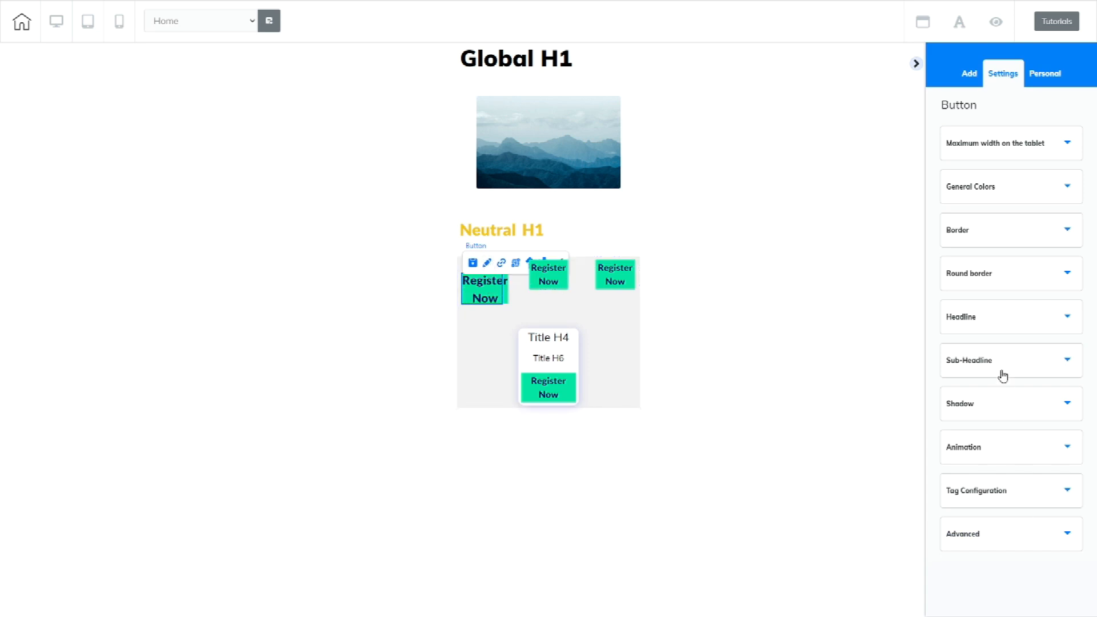
pyautogui.click(1038, 534)
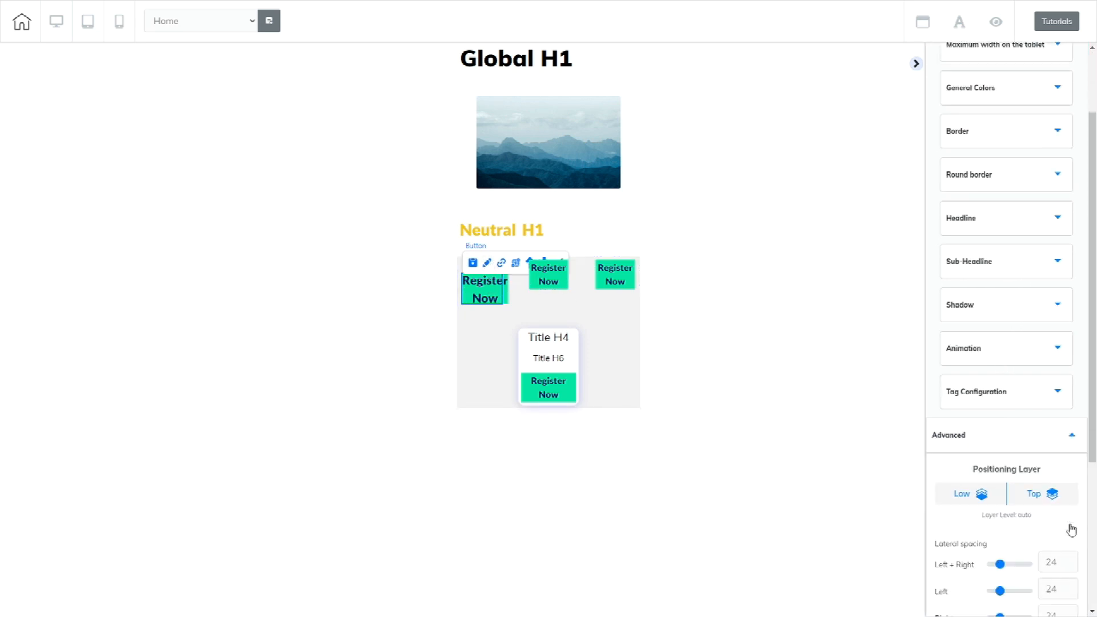
pyautogui.scroll(-3, 1072, 530)
pyautogui.moveTo(1003, 462); pyautogui.dragTo(992, 467)
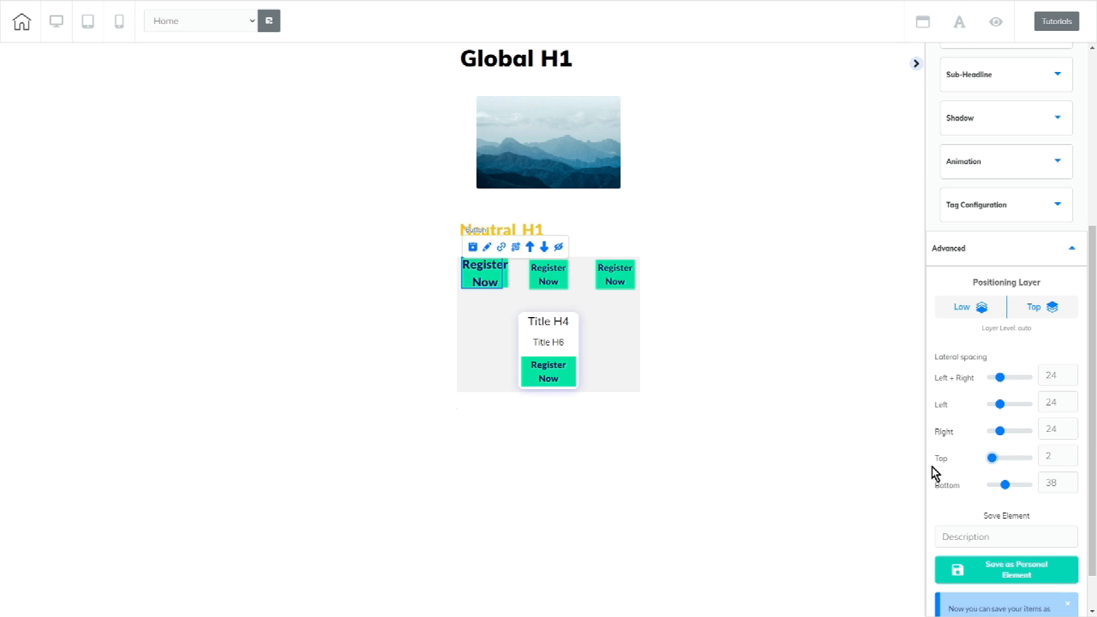
# - Move the Neutral H1 title above the image and hide the Global H1 title in the mobile view
pyautogui.click(550, 237)
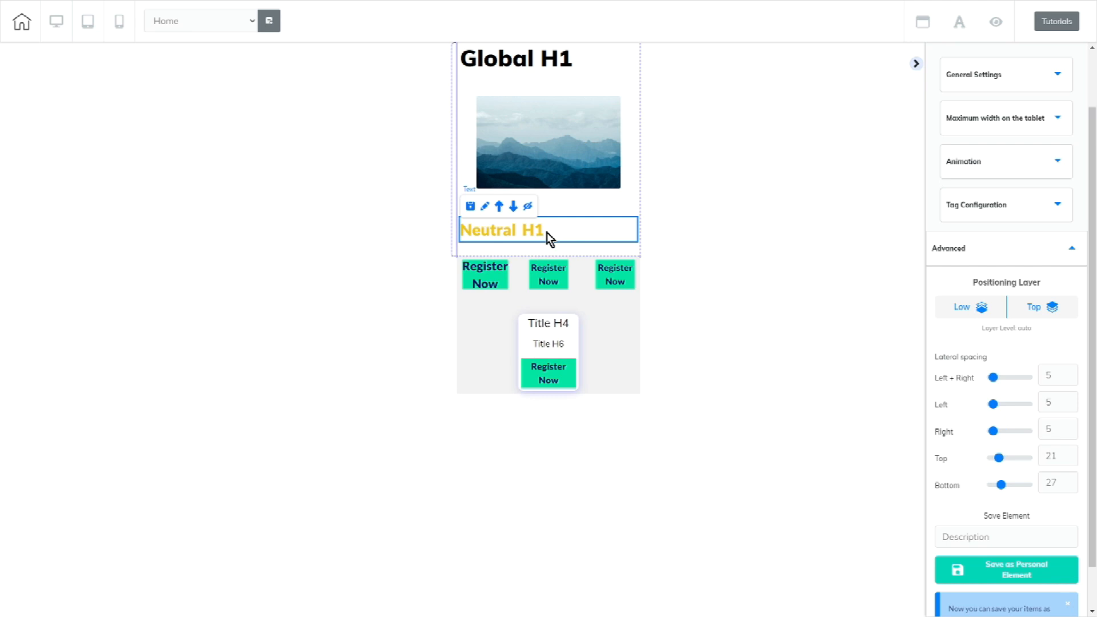
pyautogui.click(500, 207)
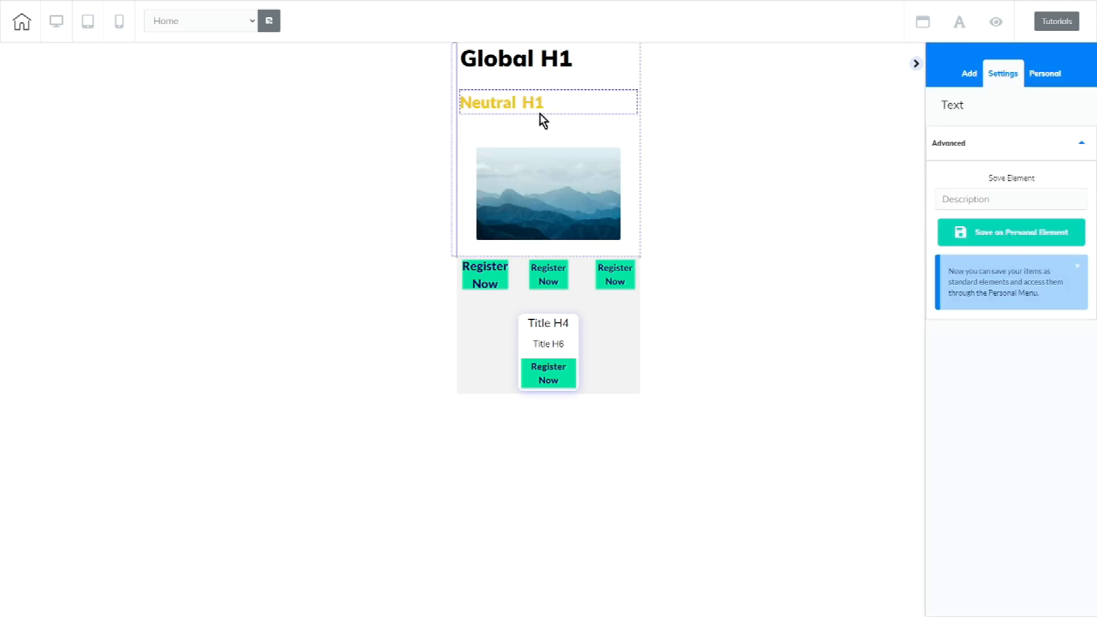
pyautogui.click(558, 63)
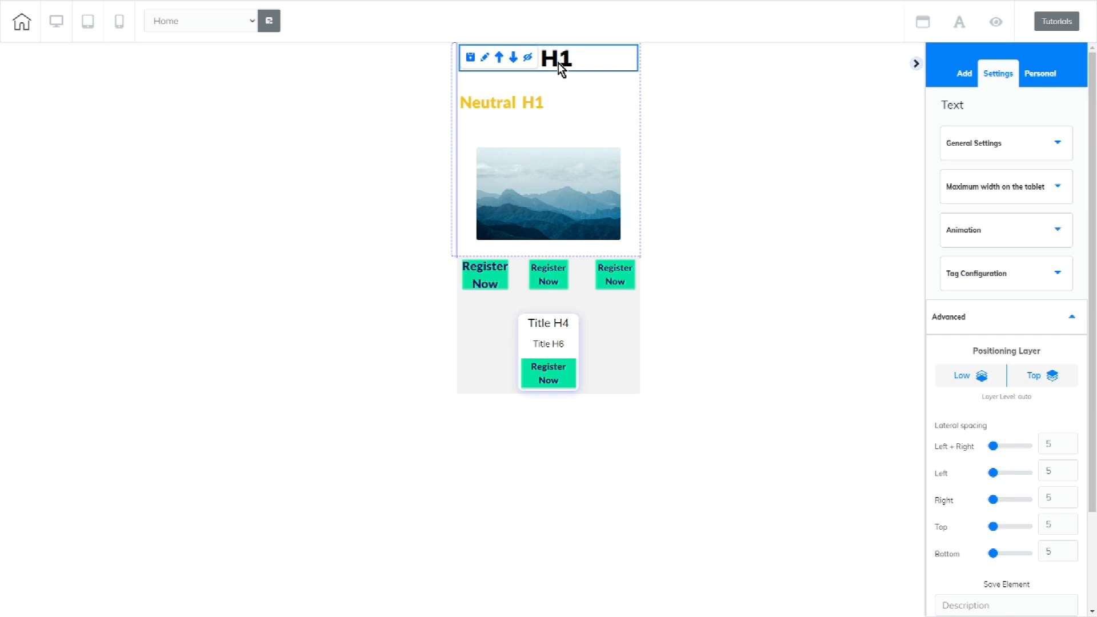
pyautogui.click(529, 59)
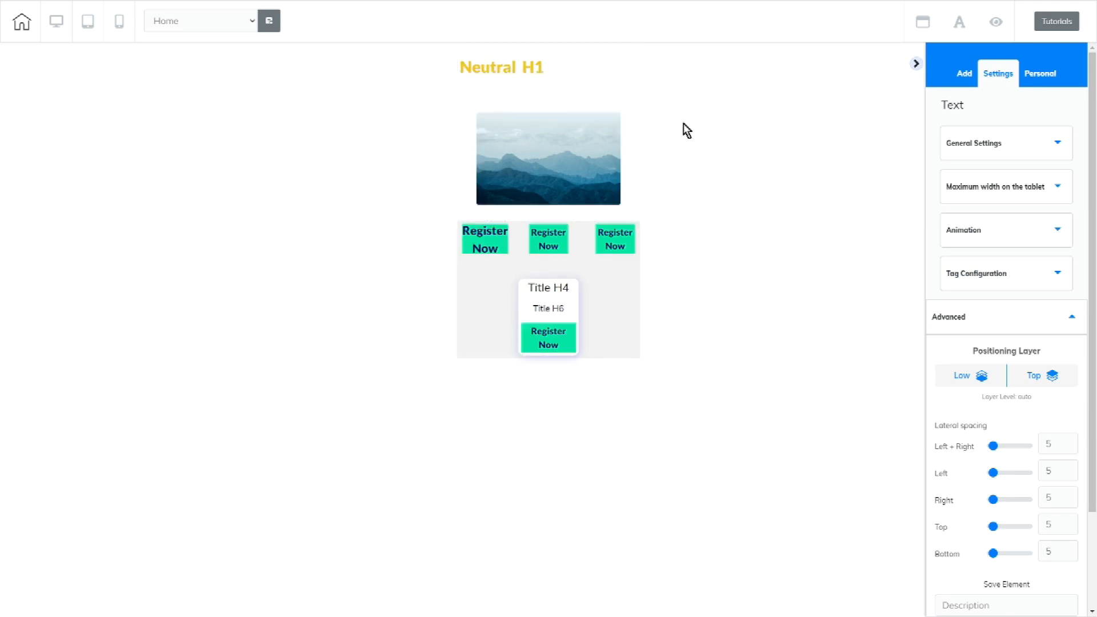